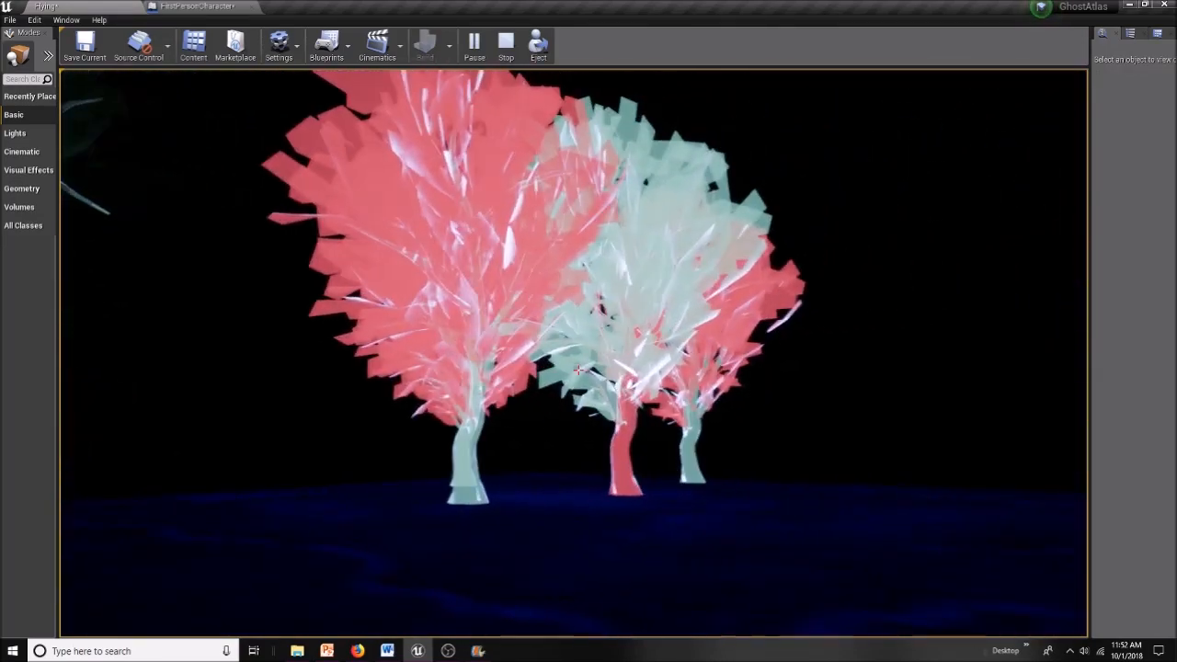
- Test firing the projectile at the trees in the running level and stop the play session
click(578, 370)
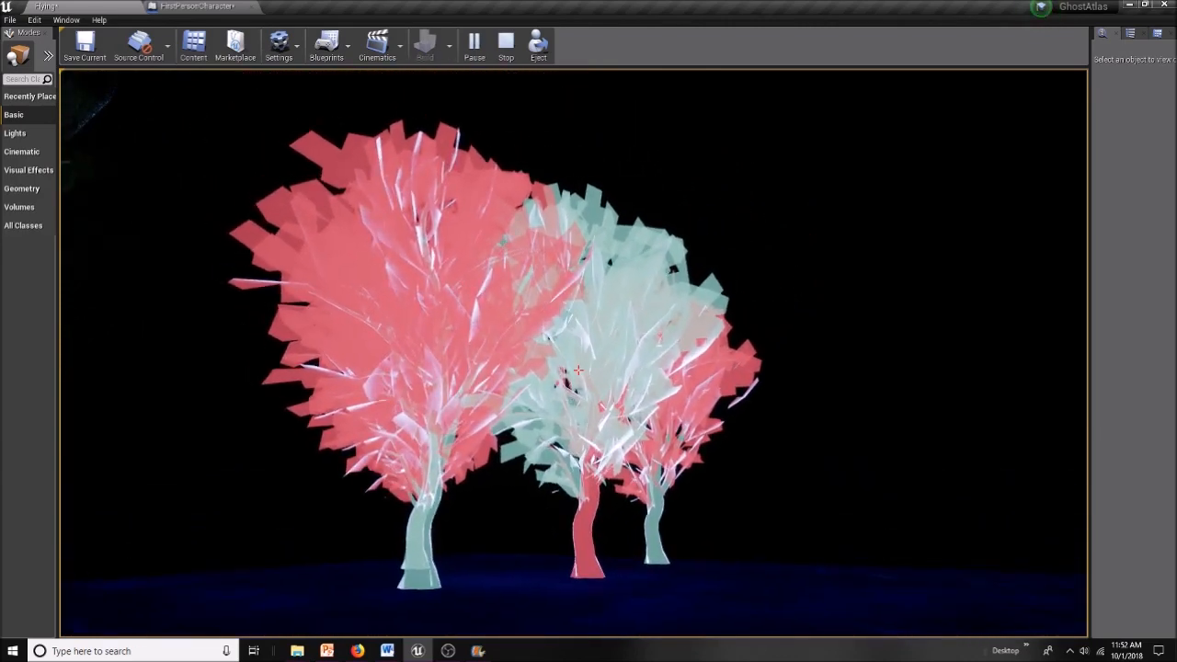
click(579, 370)
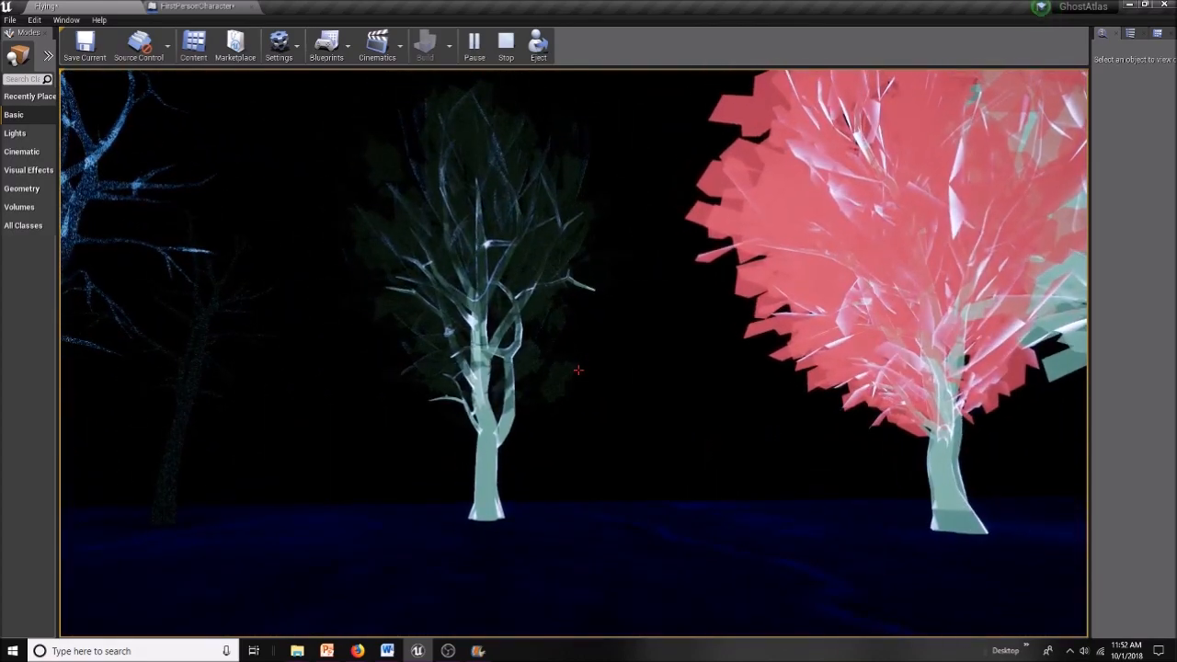
key(Escape)
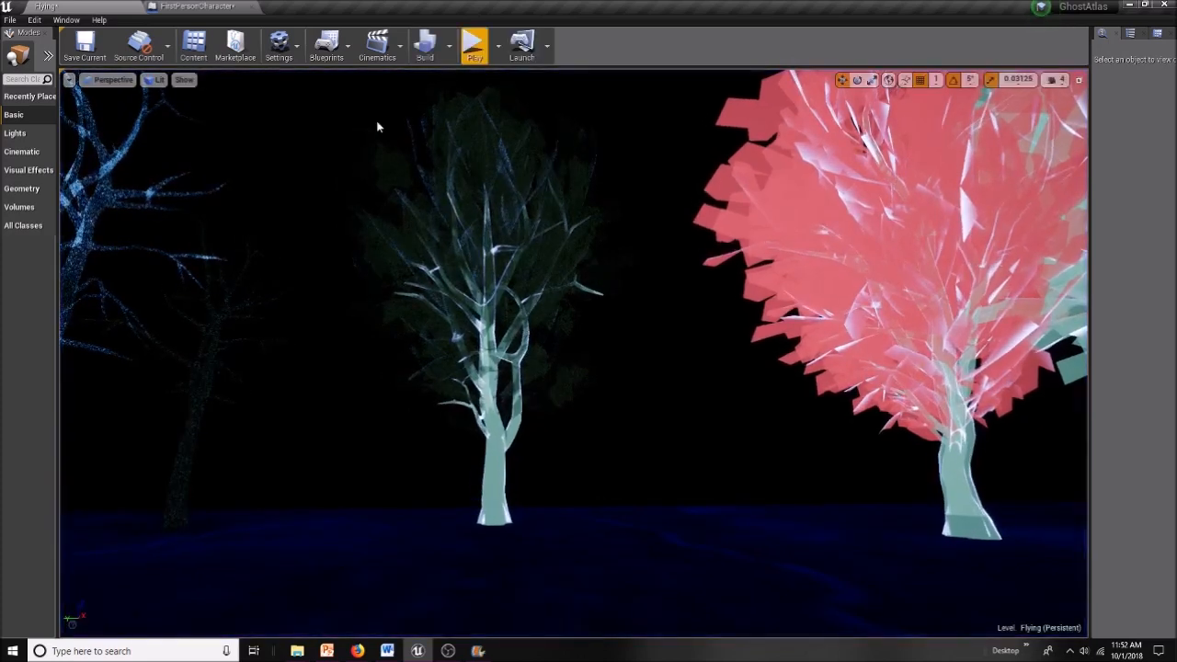
- Widen the side panel, browse to the Blueprints folder in FirstPersonBP, and bring up the FirstPersonCharacter blueprint
drag(1089, 290, 879, 279)
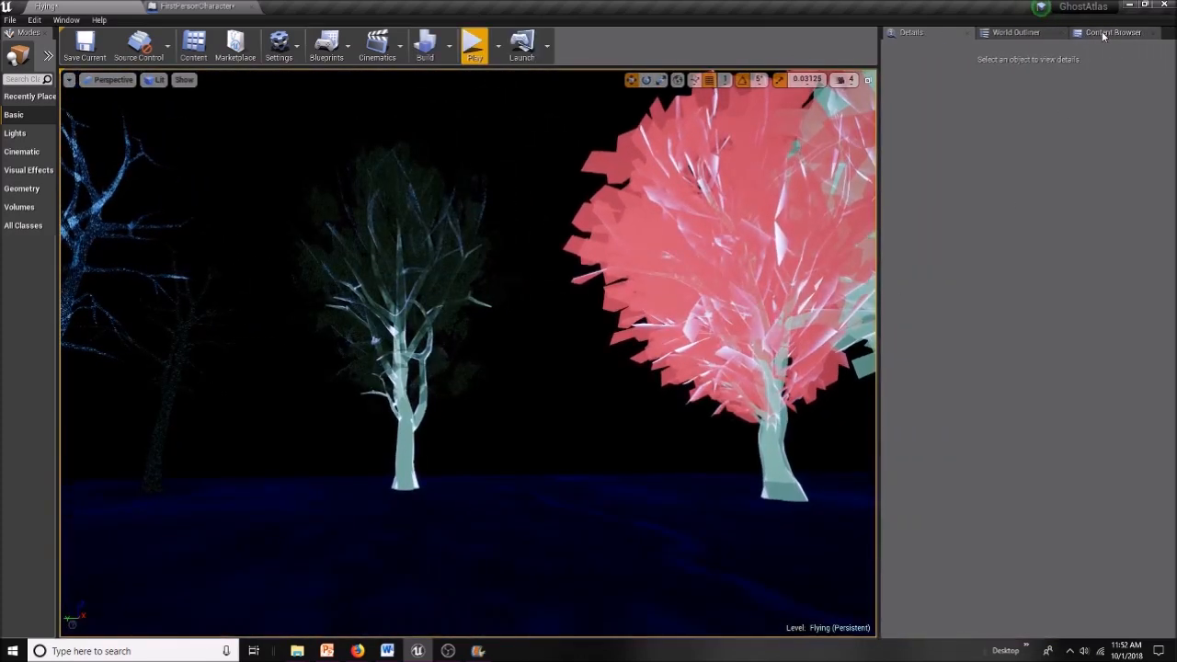
click(1103, 34)
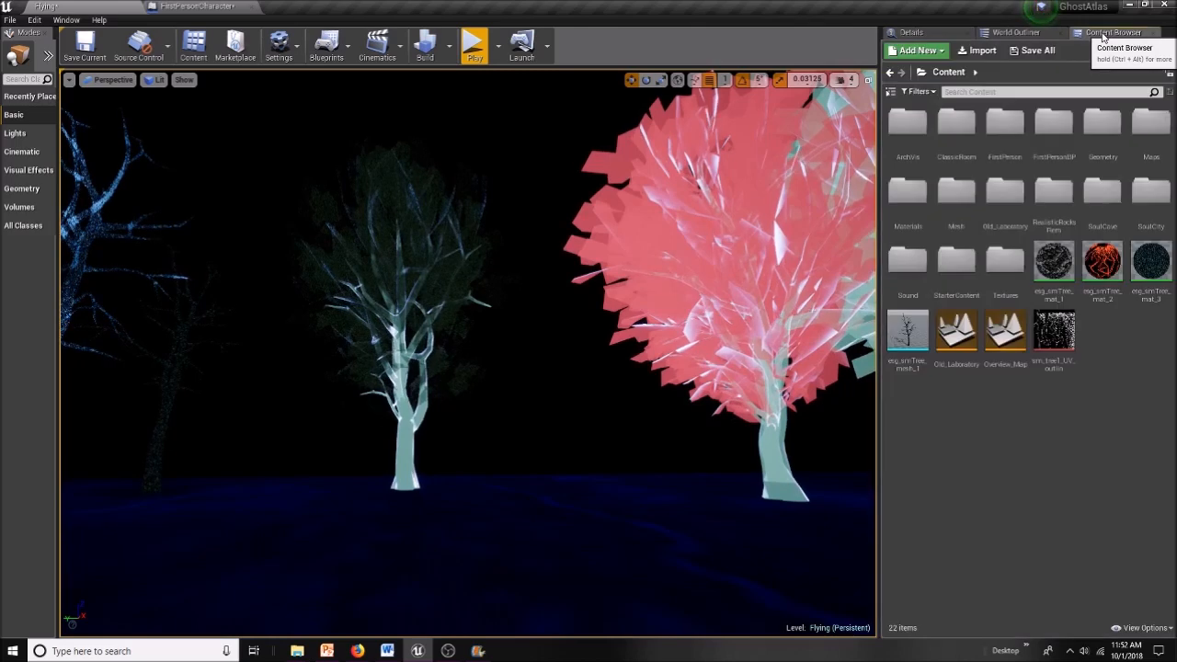
double_click(1055, 129)
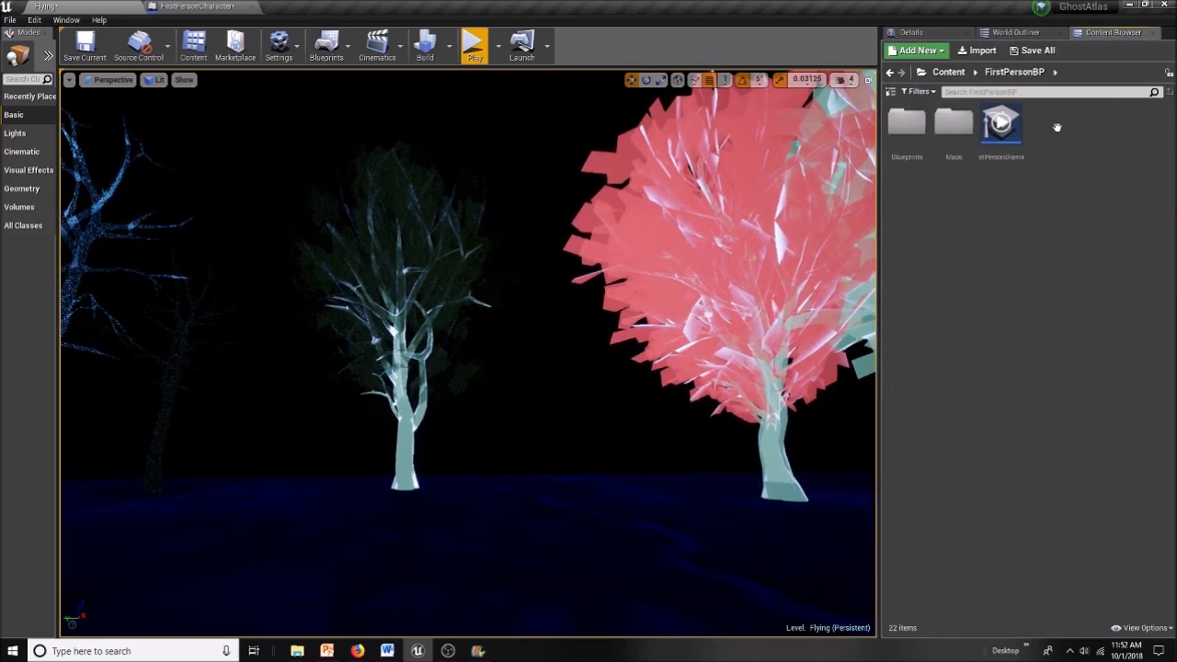
double_click(910, 129)
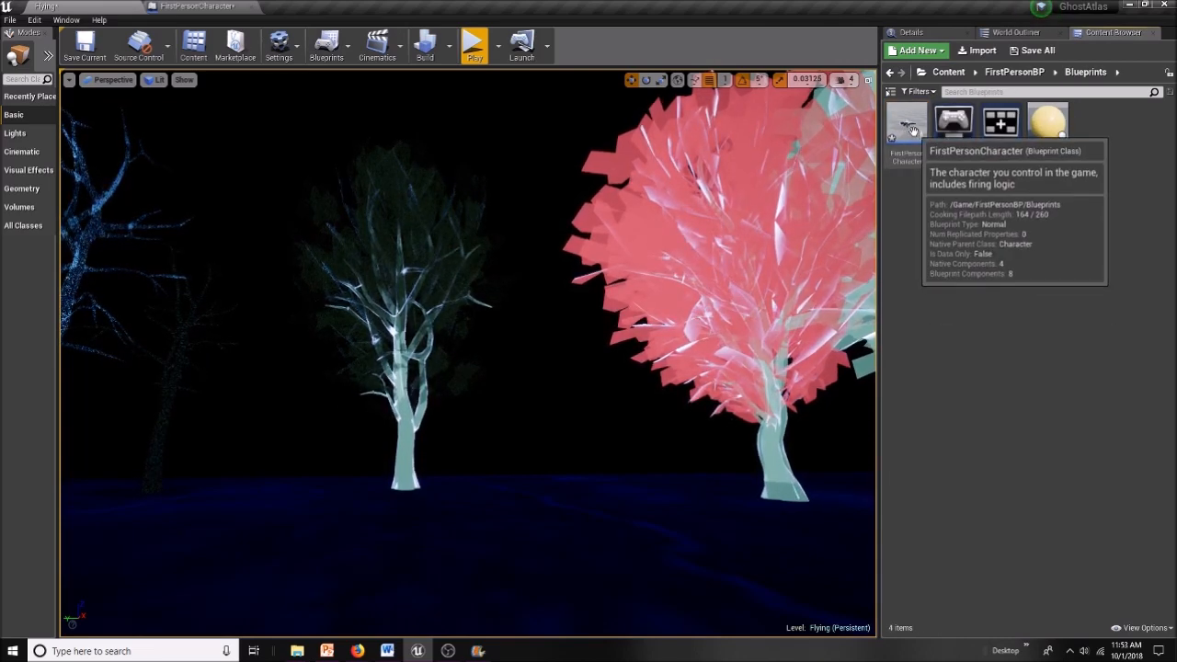
click(202, 9)
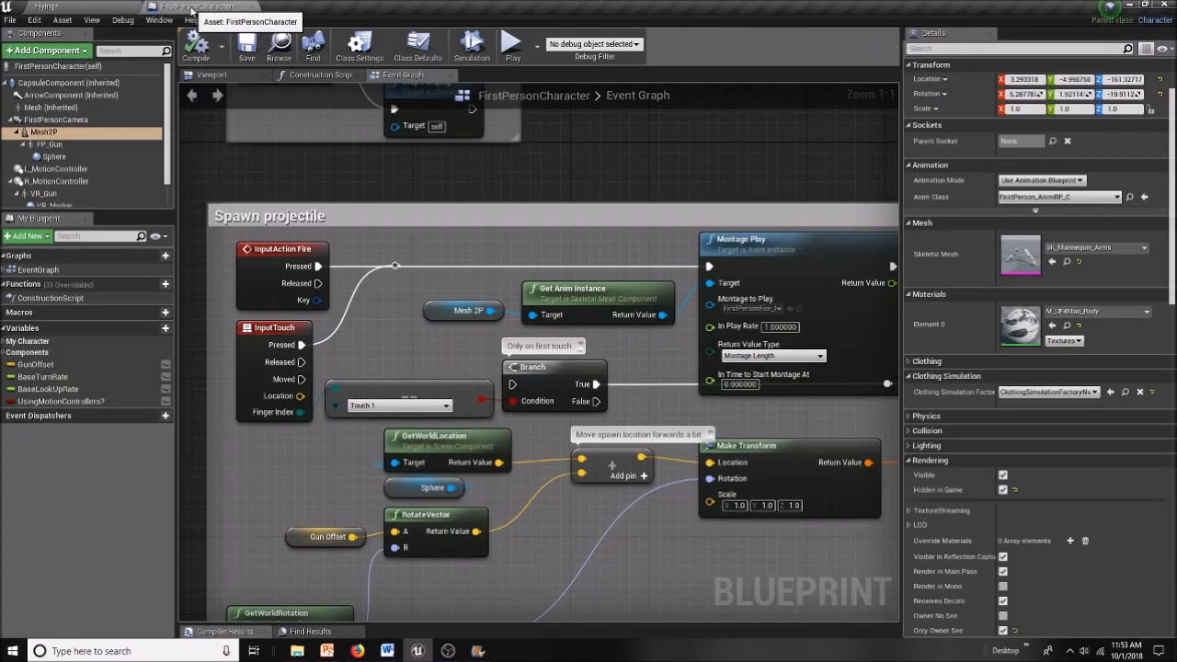
- Break the incoming execution link of the Montage Play node in the Spawn projectile section of the Event Graph
scroll(589, 189, down, 3)
scroll(590, 192, up, 3)
scroll(590, 192, down, 9)
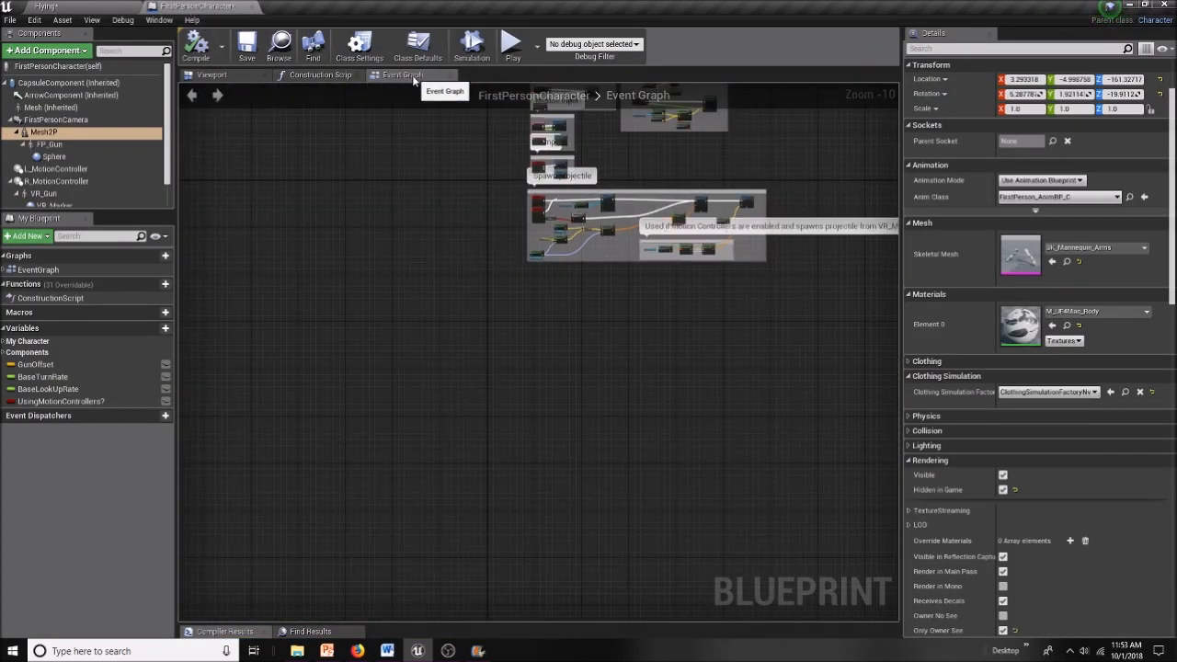
click(220, 78)
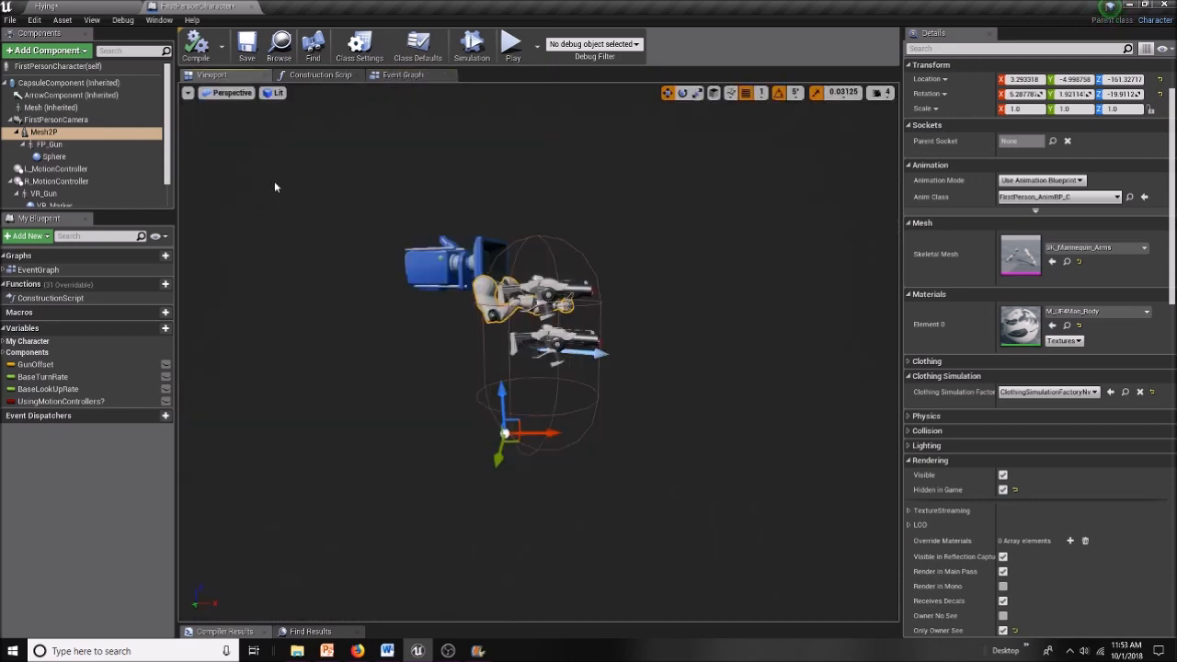
click(407, 75)
right_drag(793, 321, 685, 490)
scroll(681, 492, up, 4)
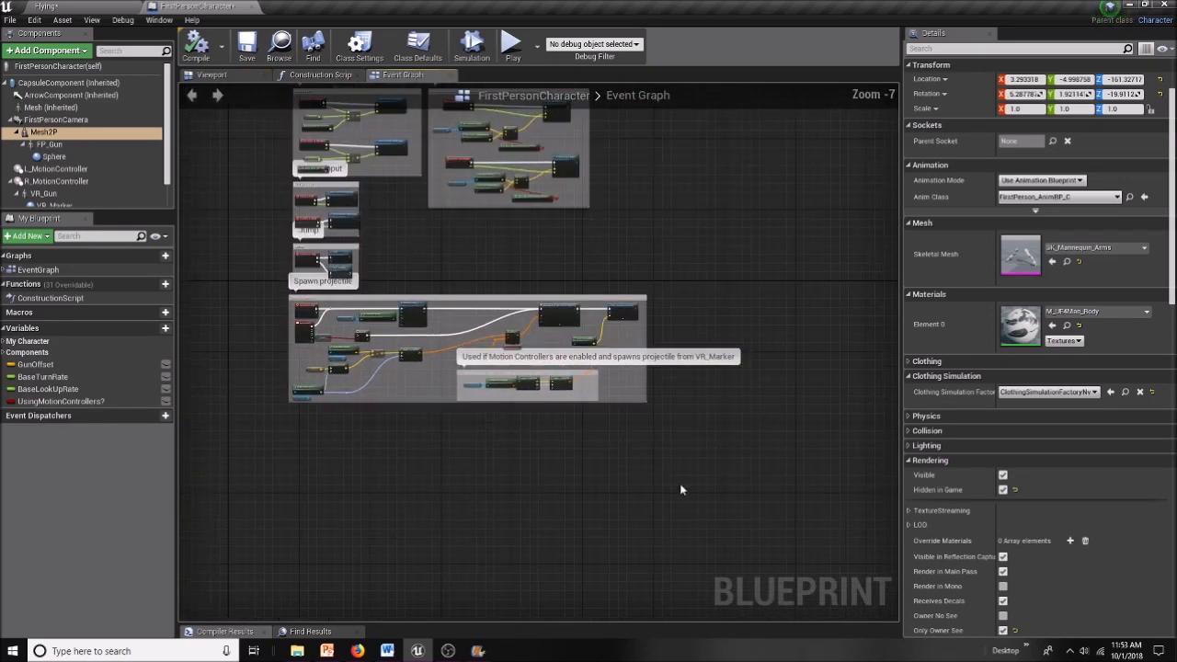
scroll(537, 536, up, 4)
right_drag(439, 405, 670, 635)
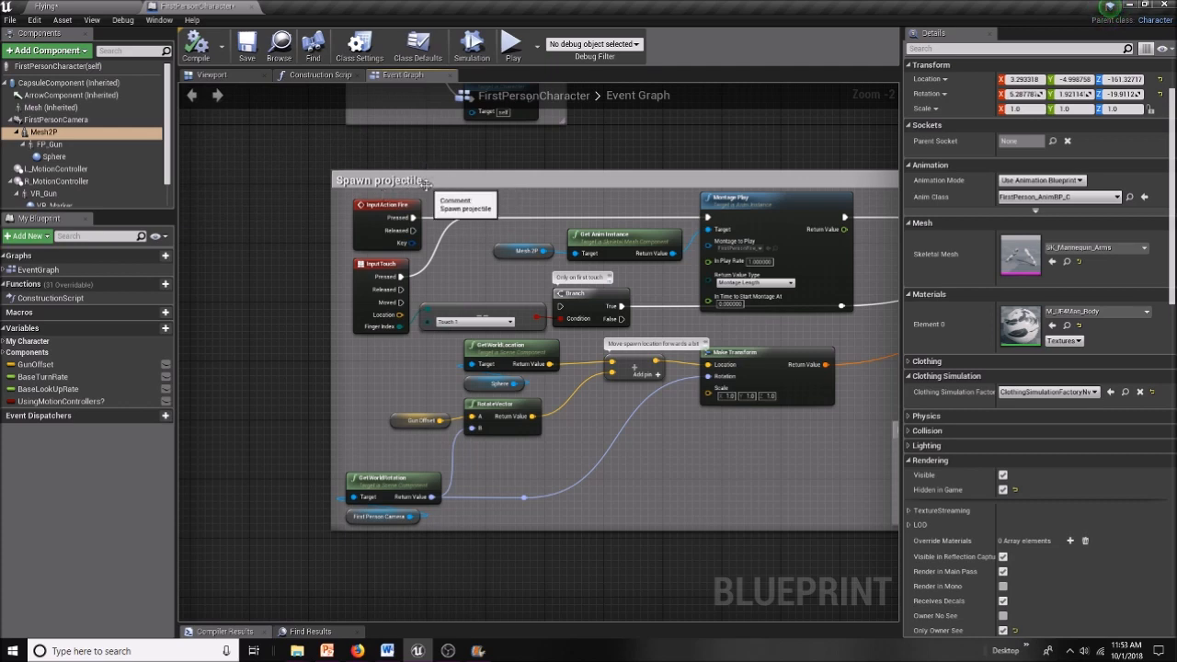
right_drag(784, 572, 687, 559)
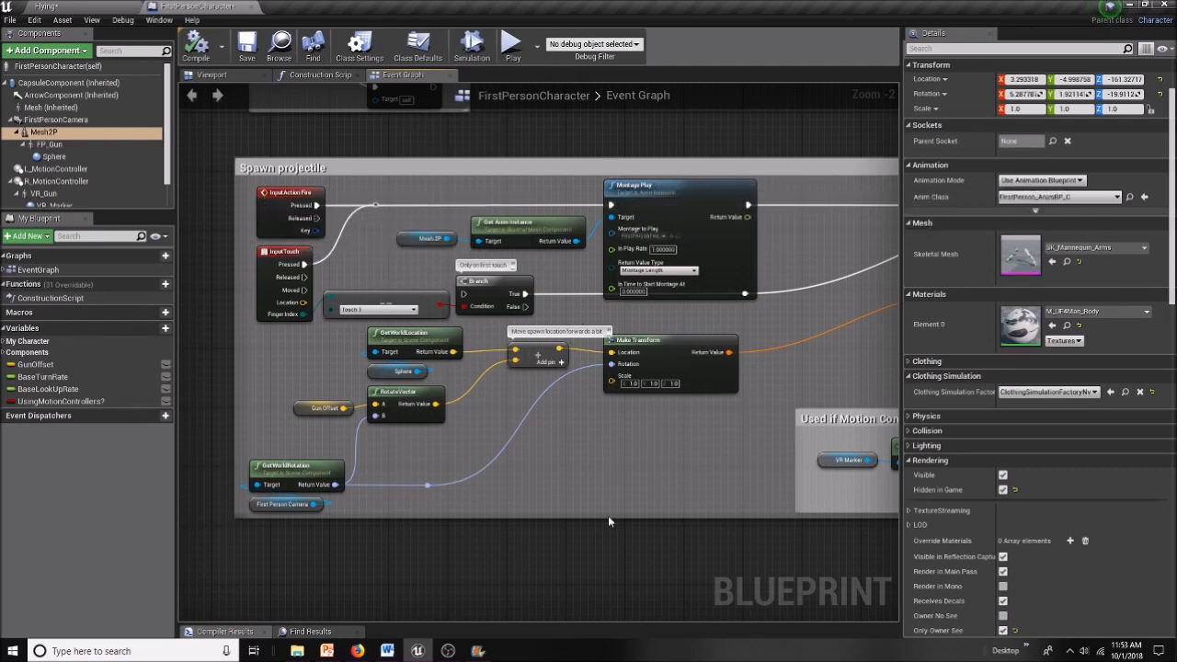
right_drag(728, 552, 748, 605)
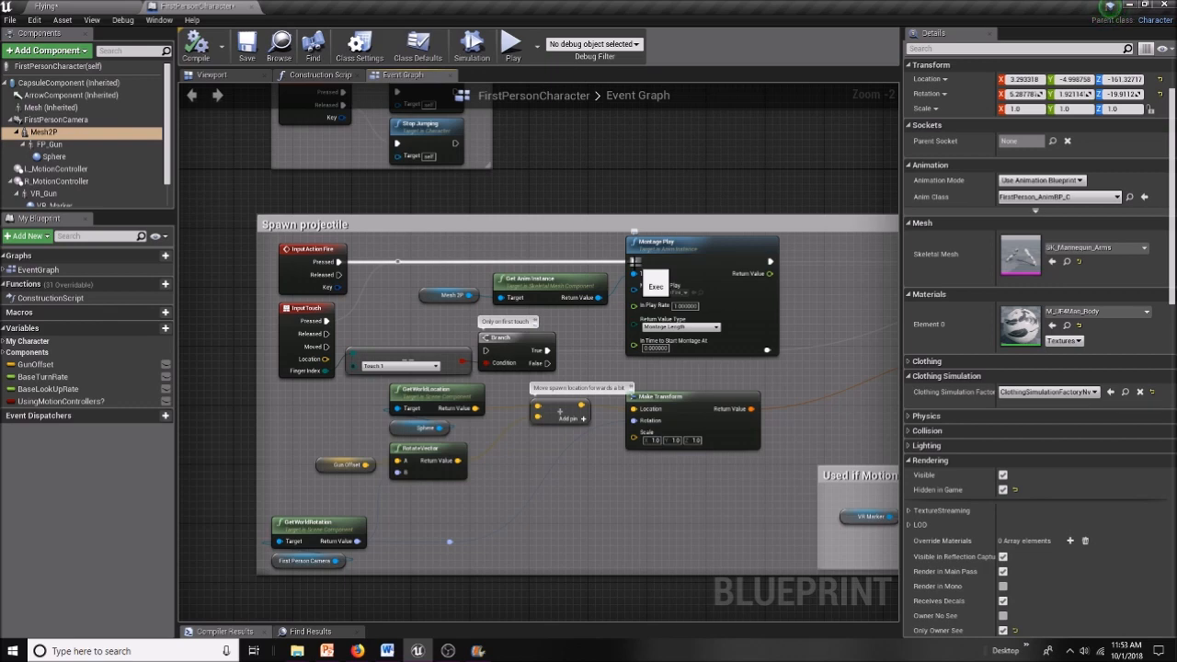
alt+click(636, 262)
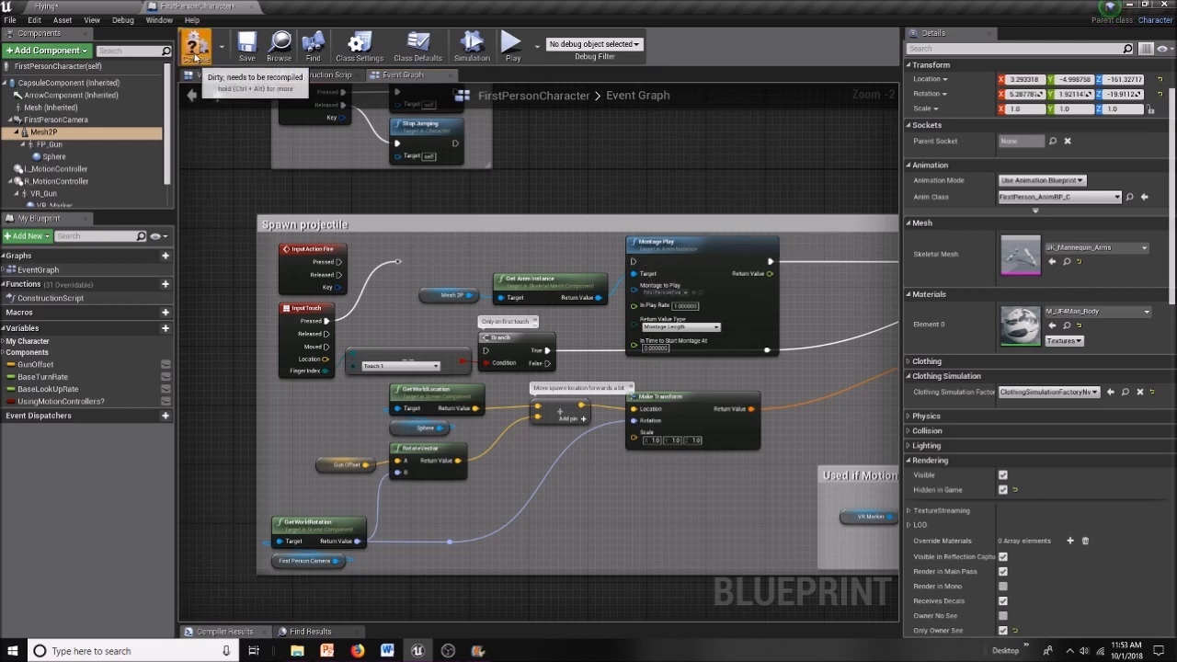
- Play-test the Flying level with the modified character, stop it, and close the FirstPersonCharacter blueprint
click(102, 9)
click(473, 43)
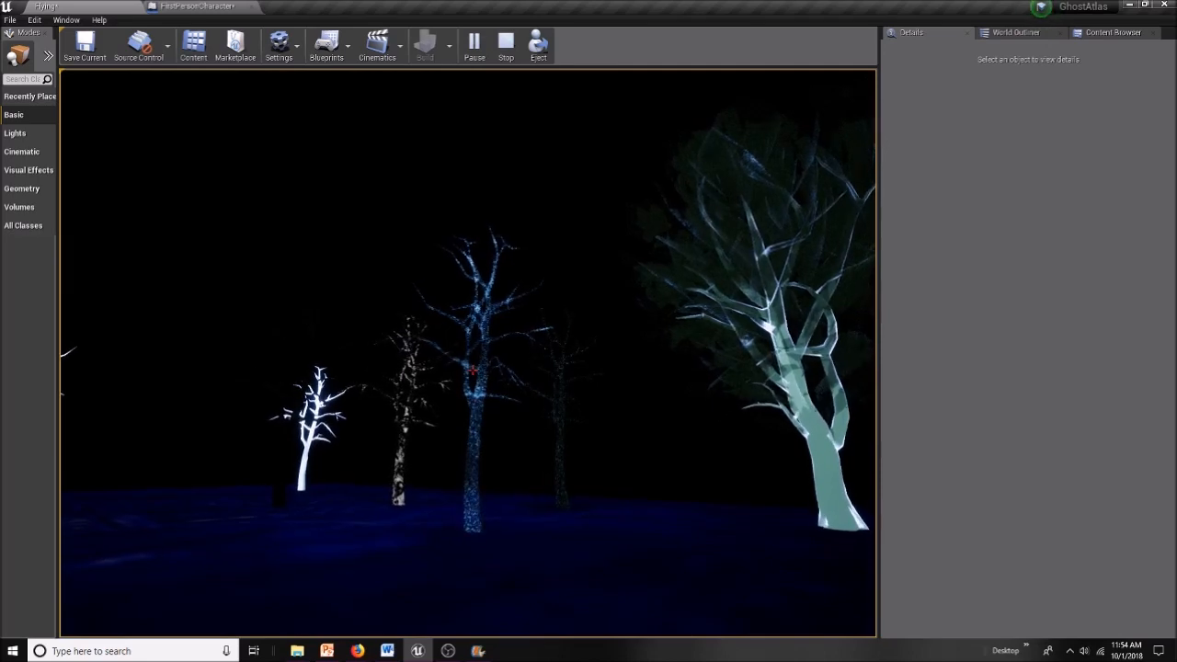
key(Escape)
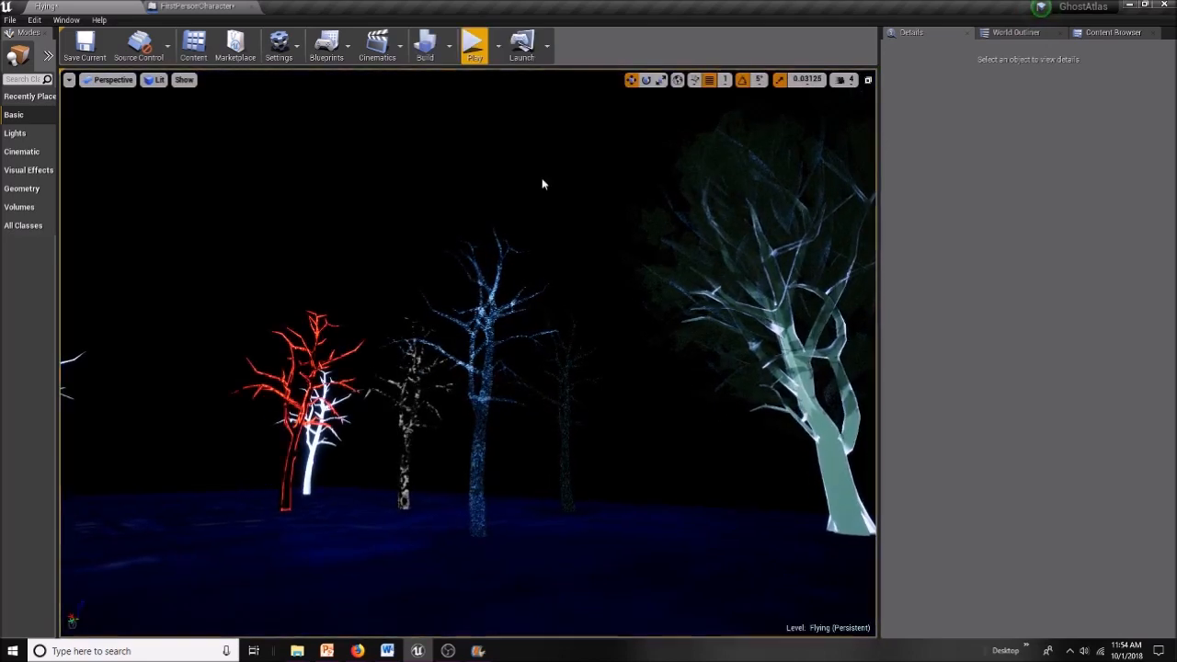
click(195, 7)
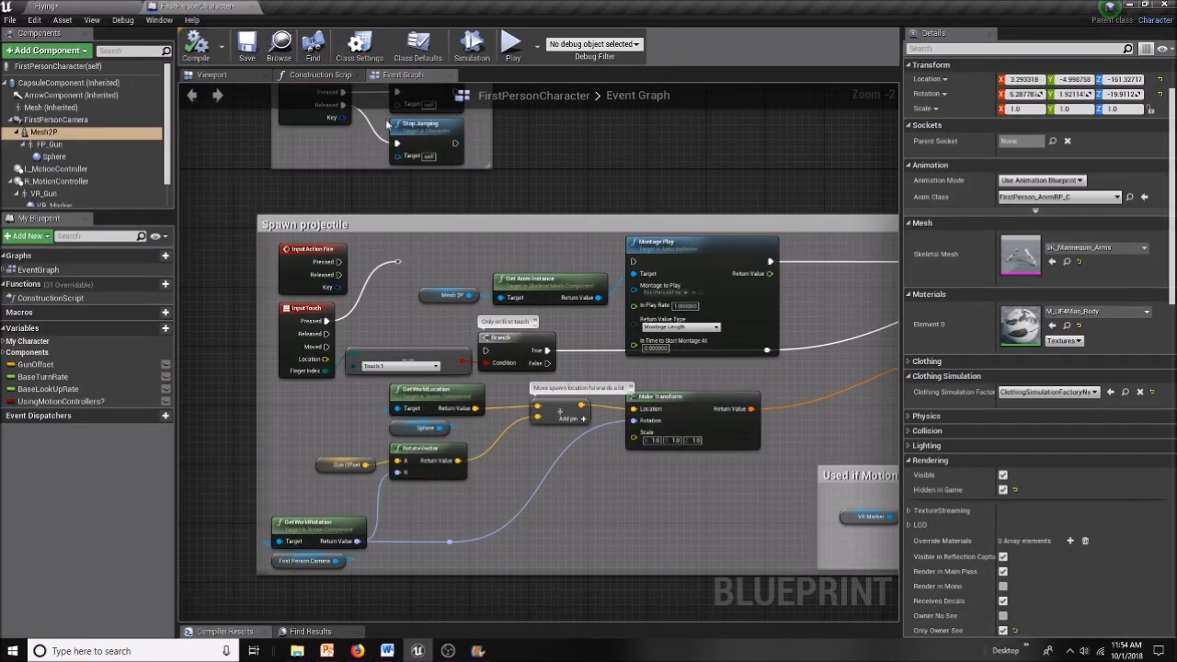
click(253, 8)
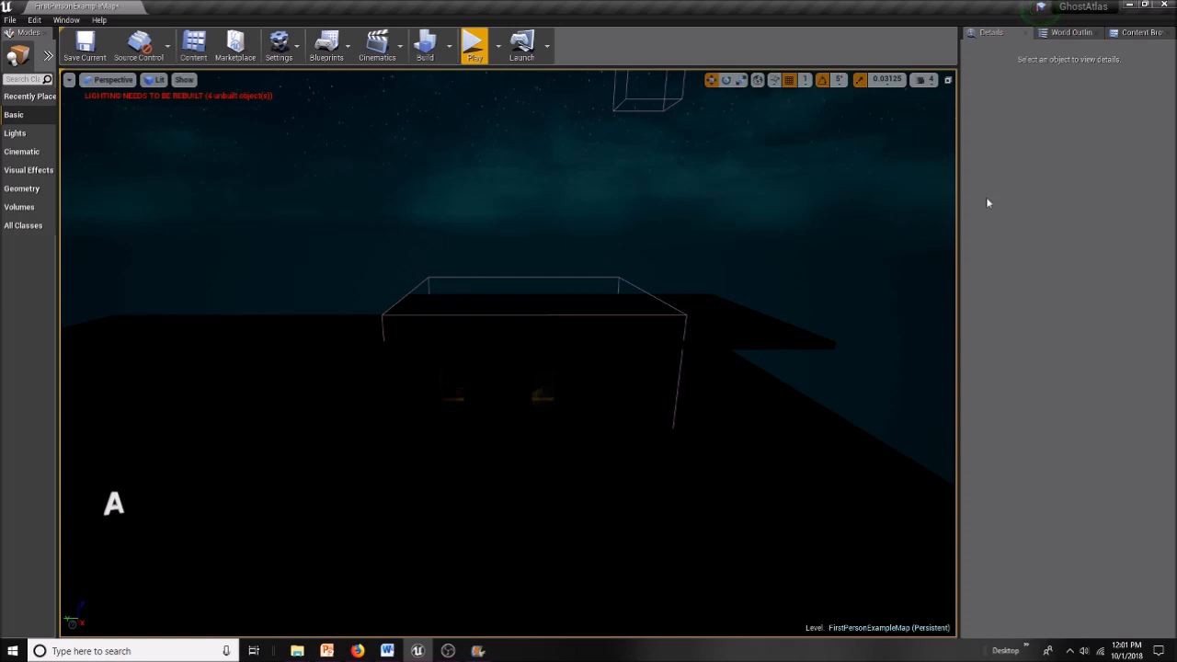
- Create a new Widget Blueprint asset in the Content folder
click(1141, 34)
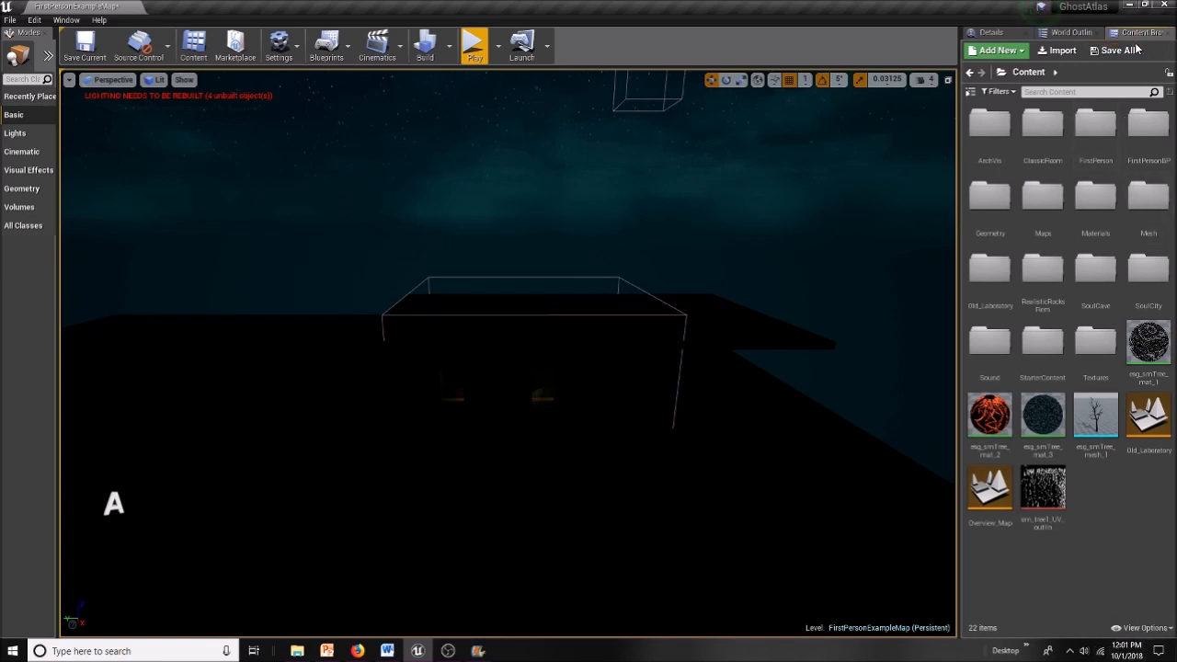
right_click(1093, 553)
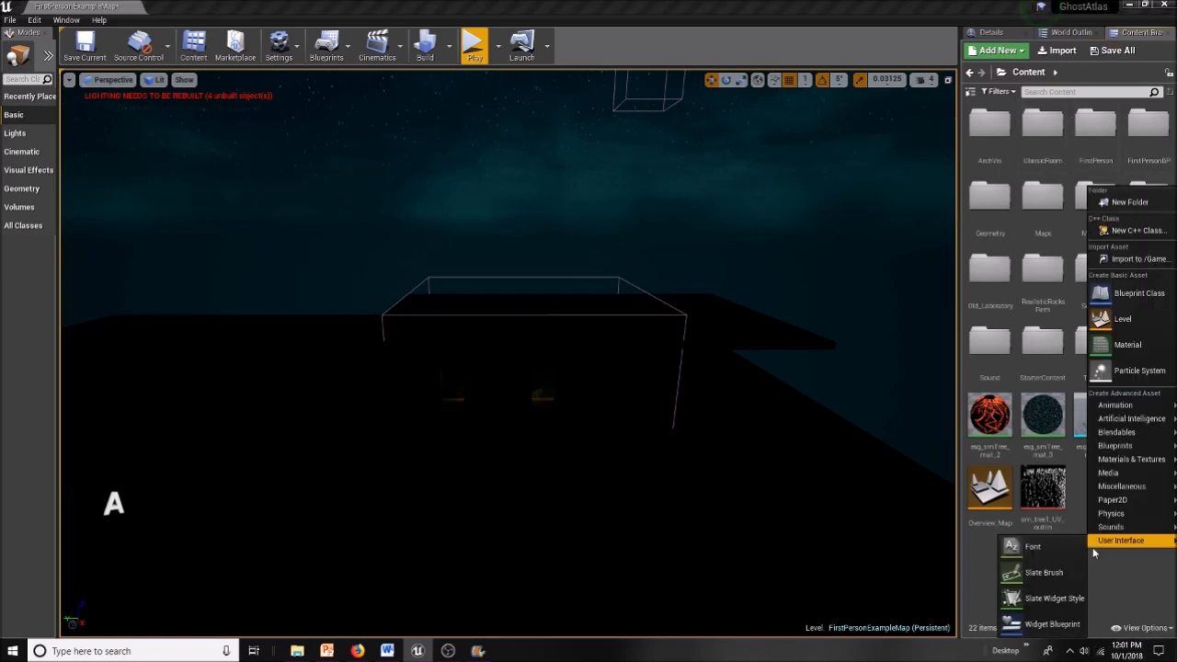
mouse_move(1122, 404)
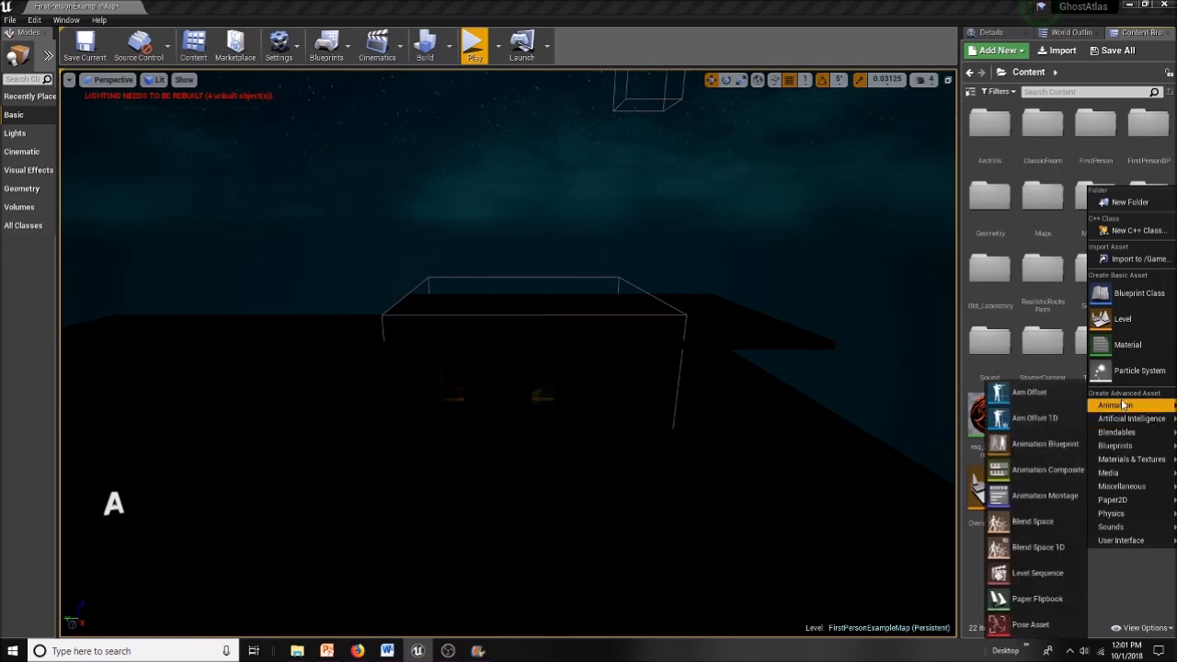
mouse_move(1139, 488)
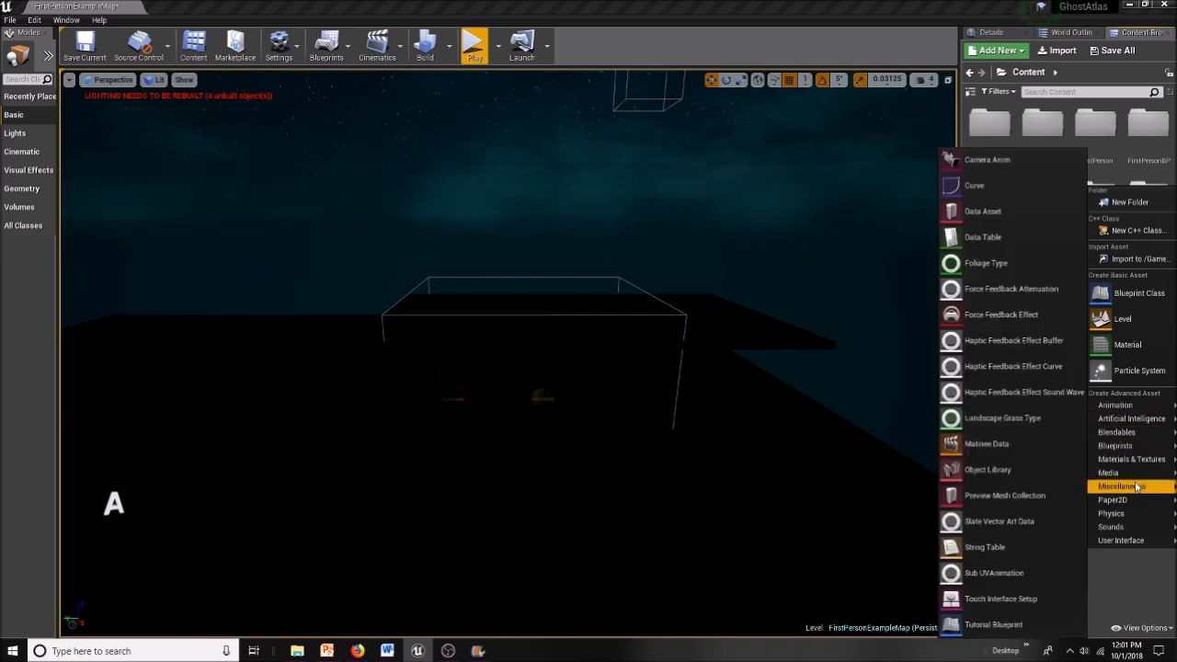
mouse_move(1139, 544)
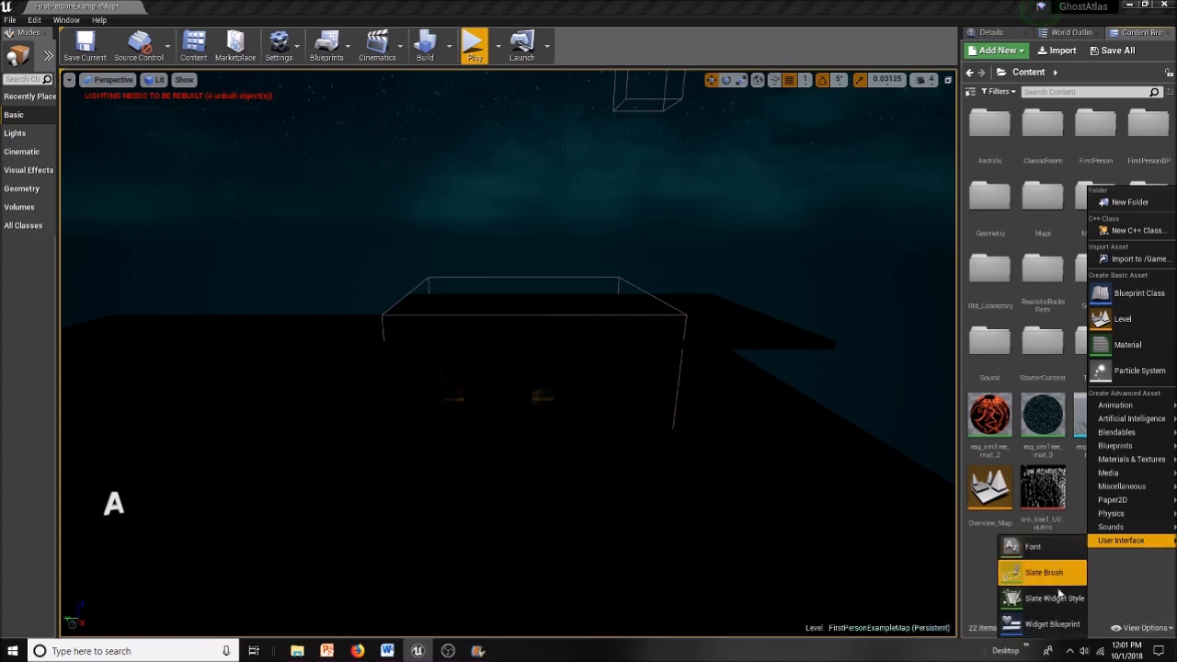
click(1054, 627)
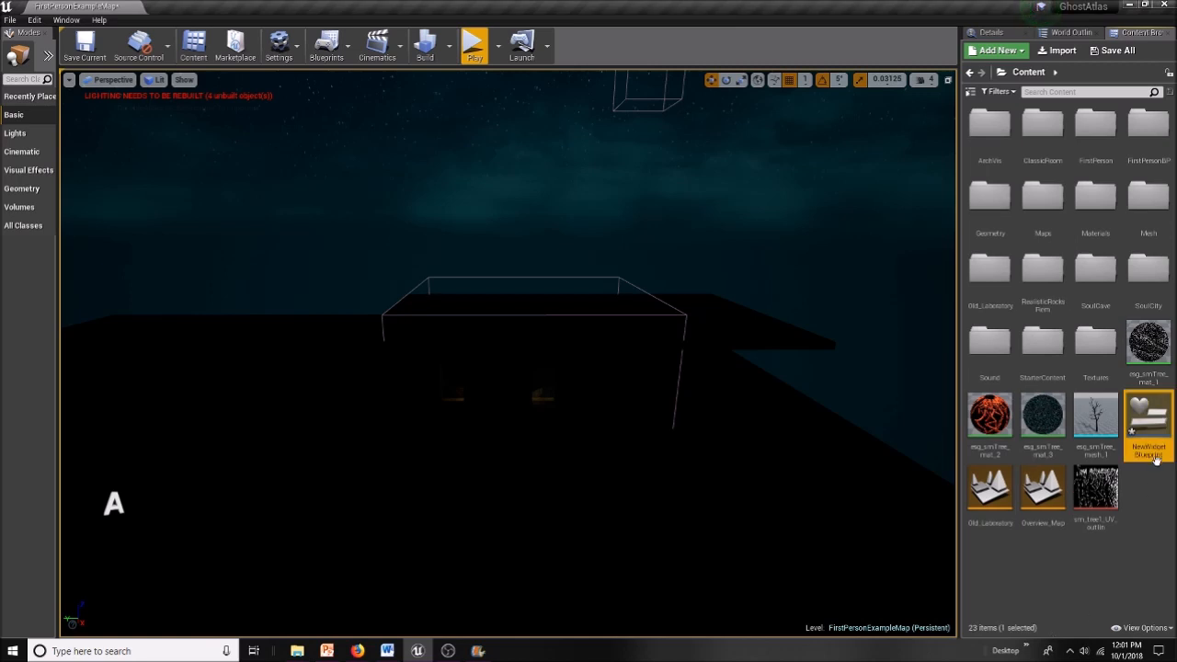
- Rename the new Widget Blueprint as MyFirst_Widget
click(1152, 449)
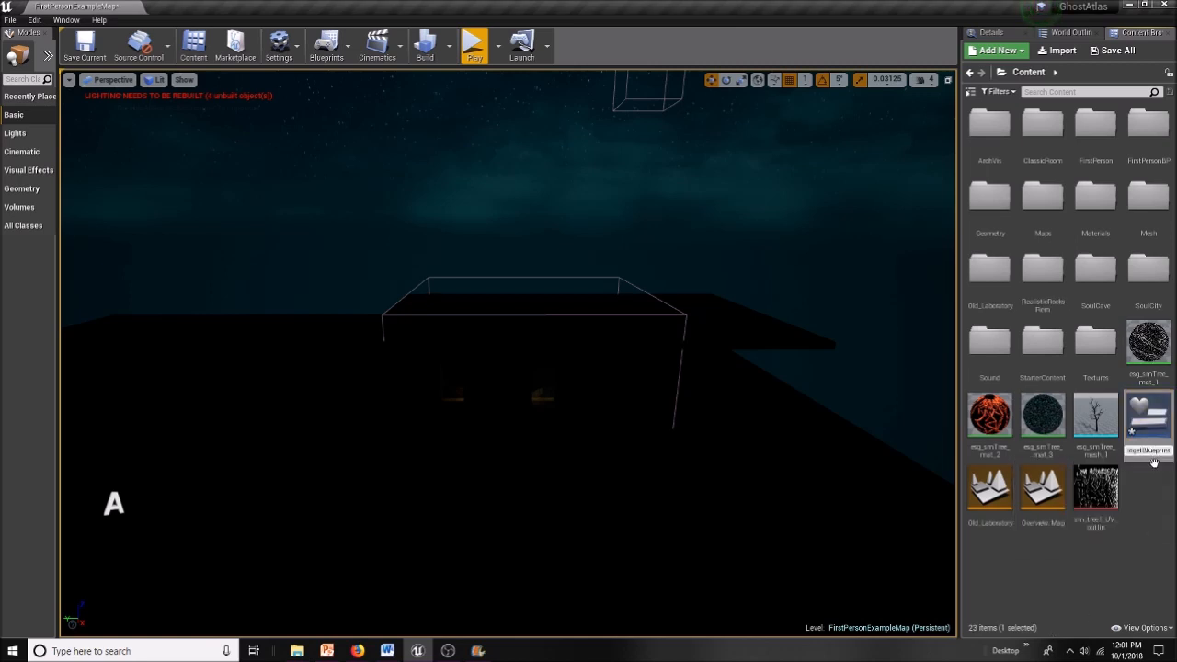
double_click(1166, 450)
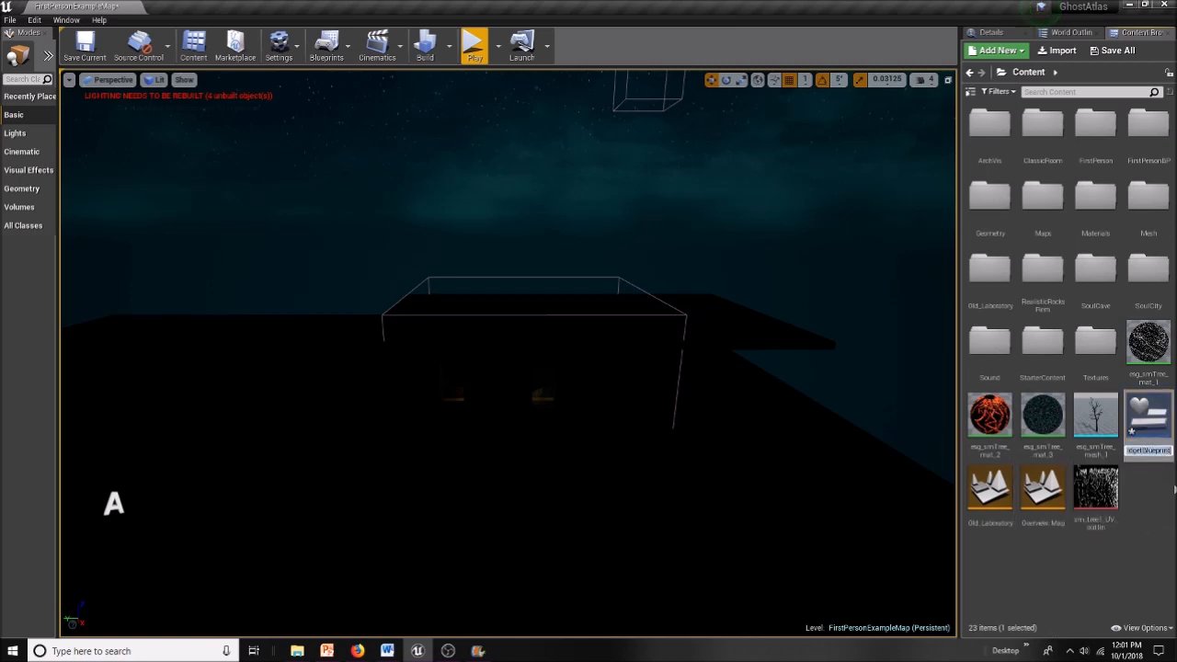
text(My)
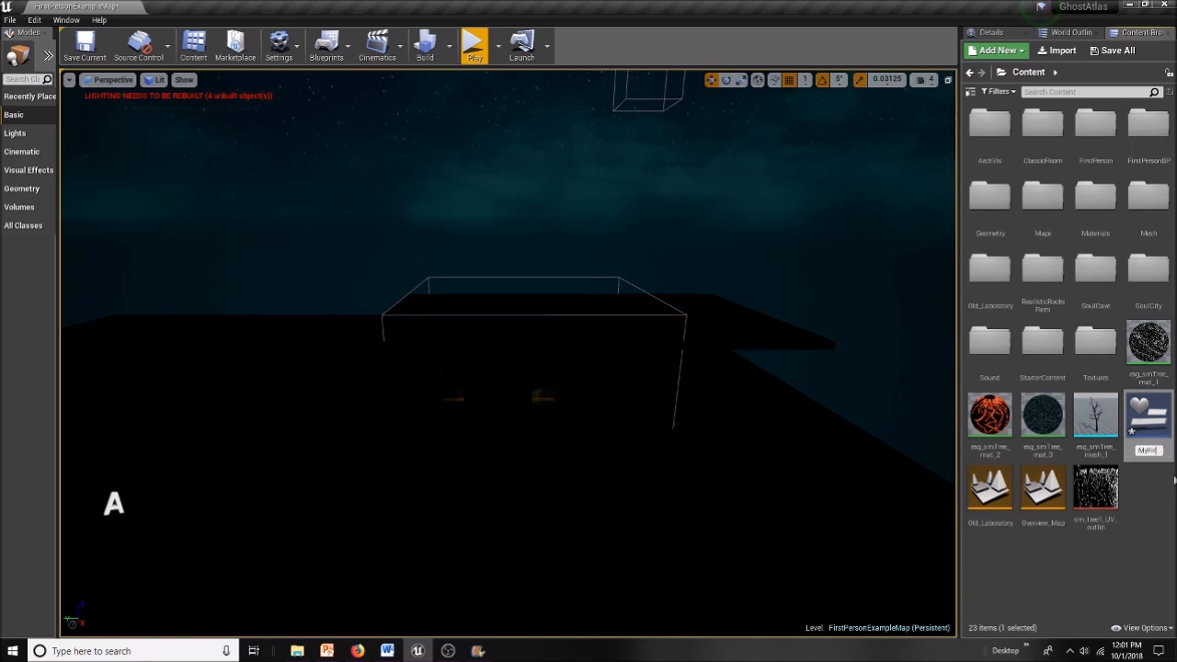
text(First_Widge)
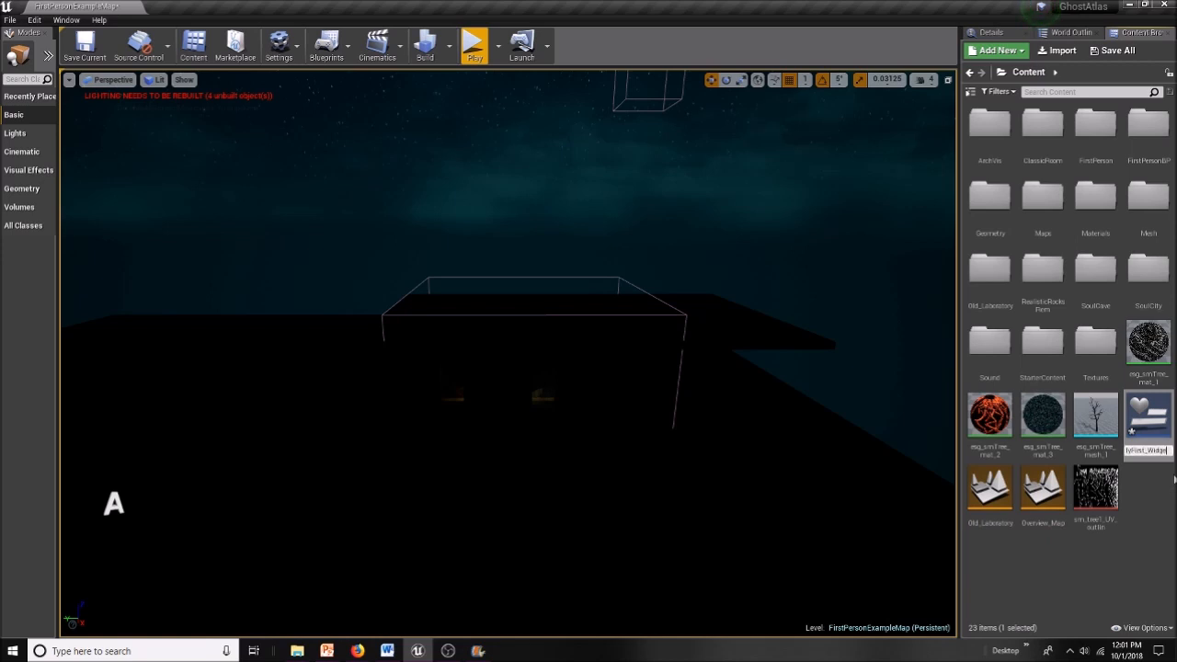
text(t)
key(Return)
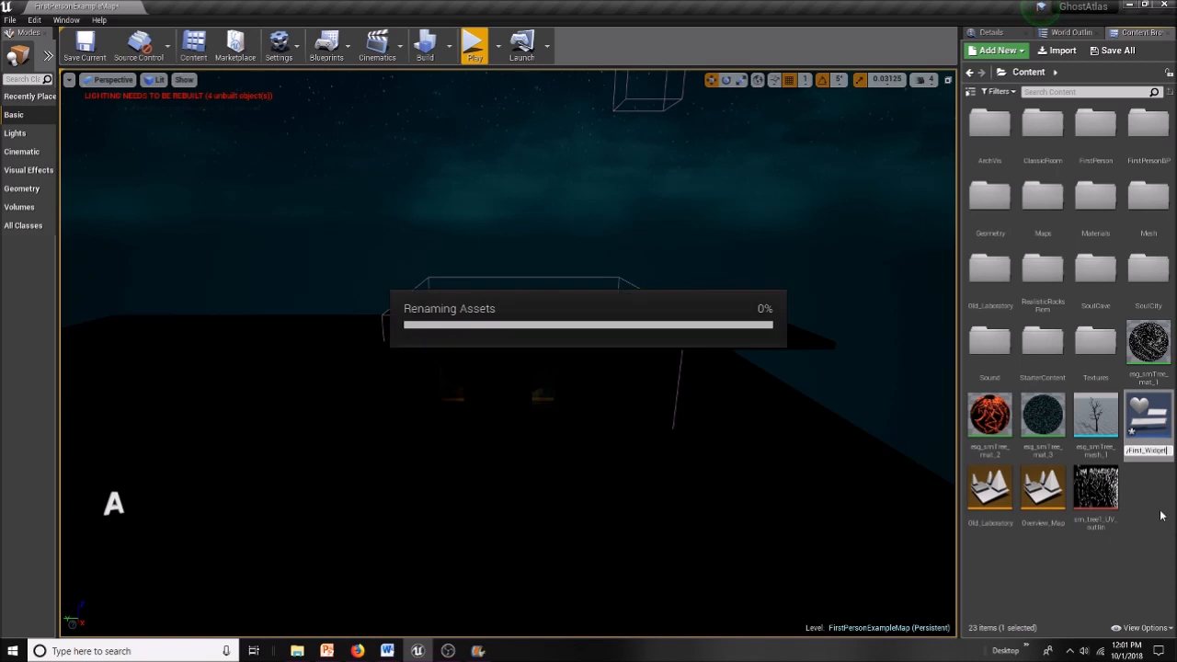
- Open MyFirst_Widget for editing and dock its editor beside the FirstPersonExampleMap tab
double_click(1146, 432)
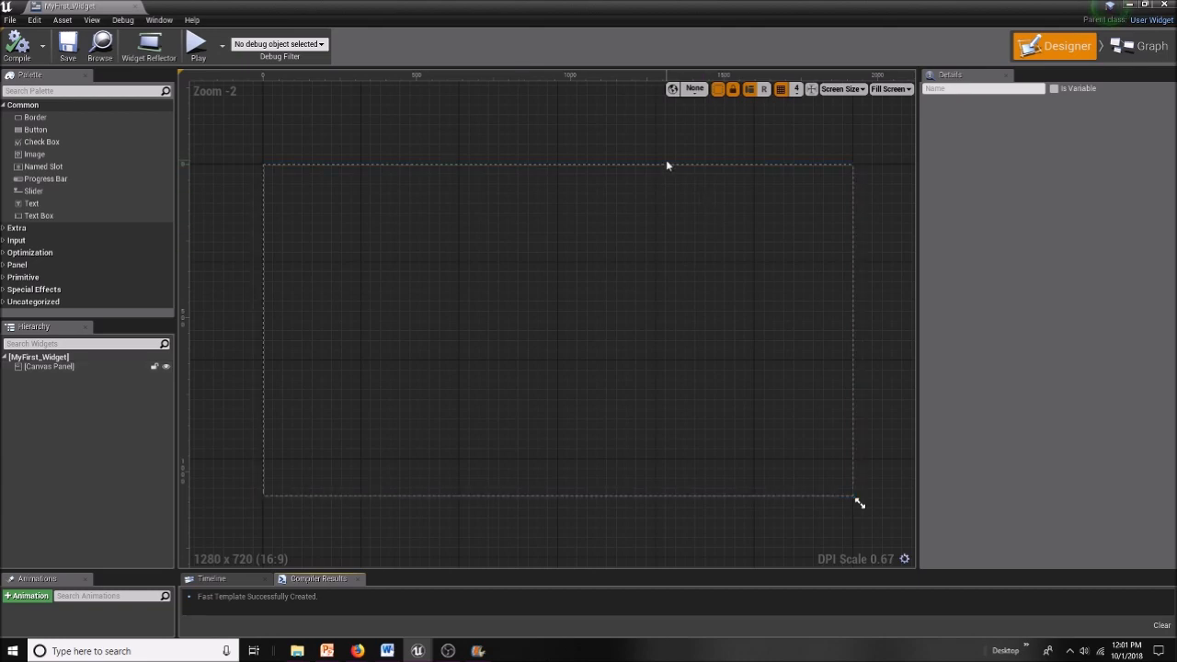
drag(69, 7, 188, 7)
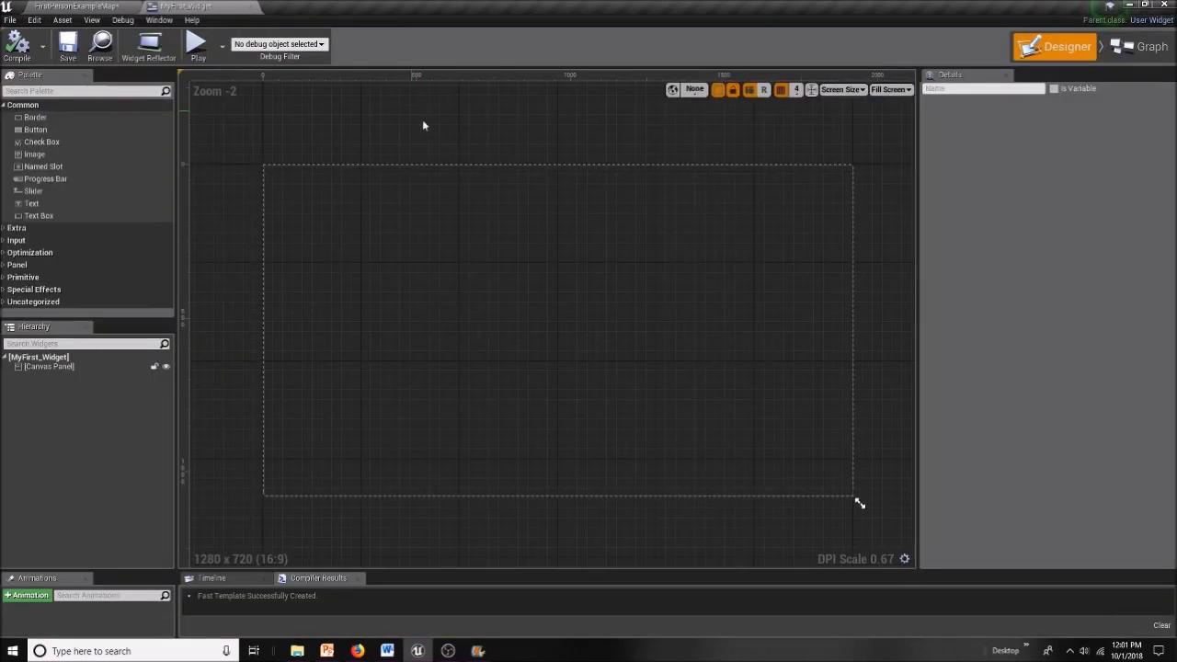
- Place an Image on the widget's canvas at position 44, 40 and stretch it to about 1852 by 1015
click(546, 167)
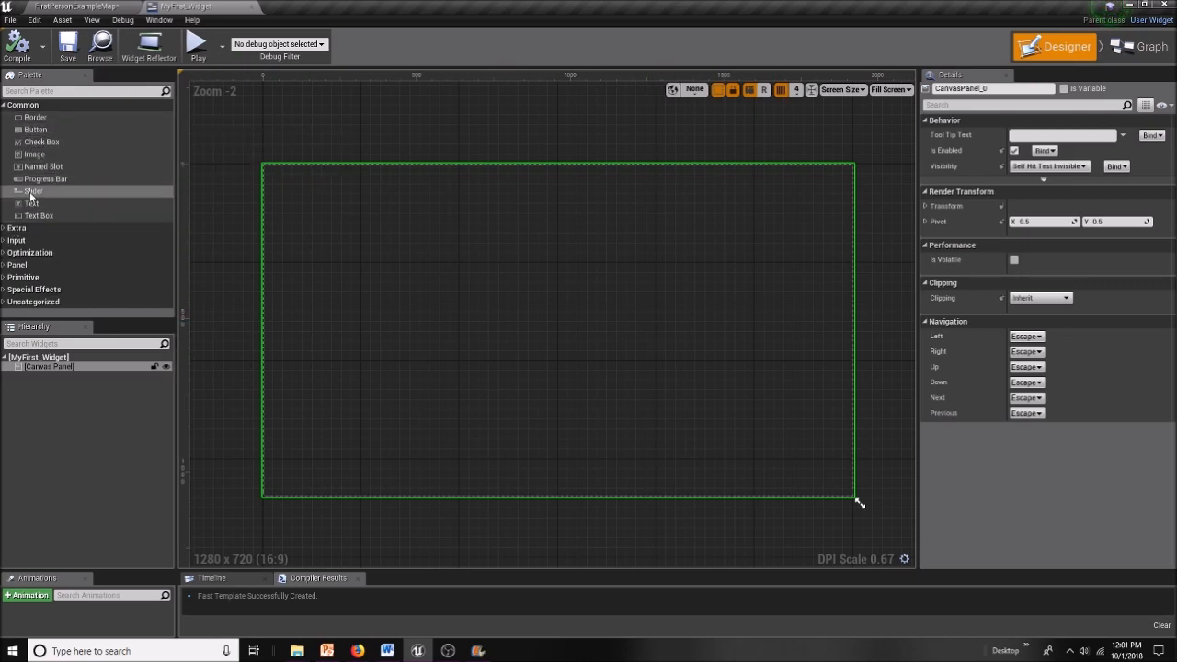
drag(28, 157, 46, 169)
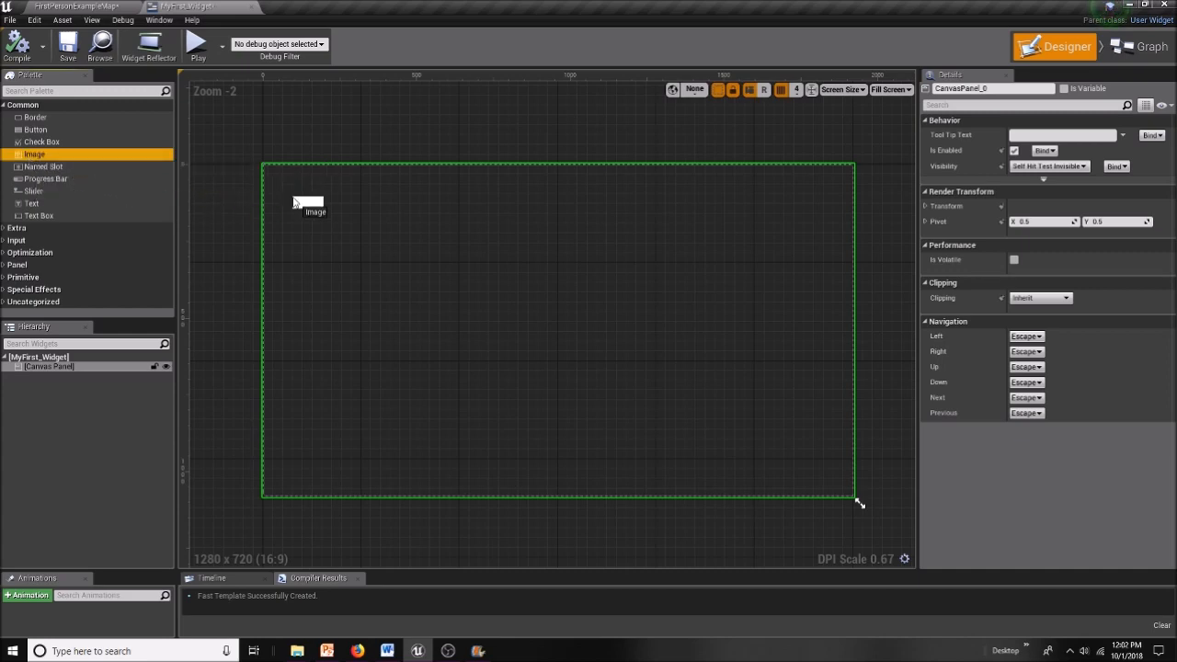
drag(280, 184, 847, 490)
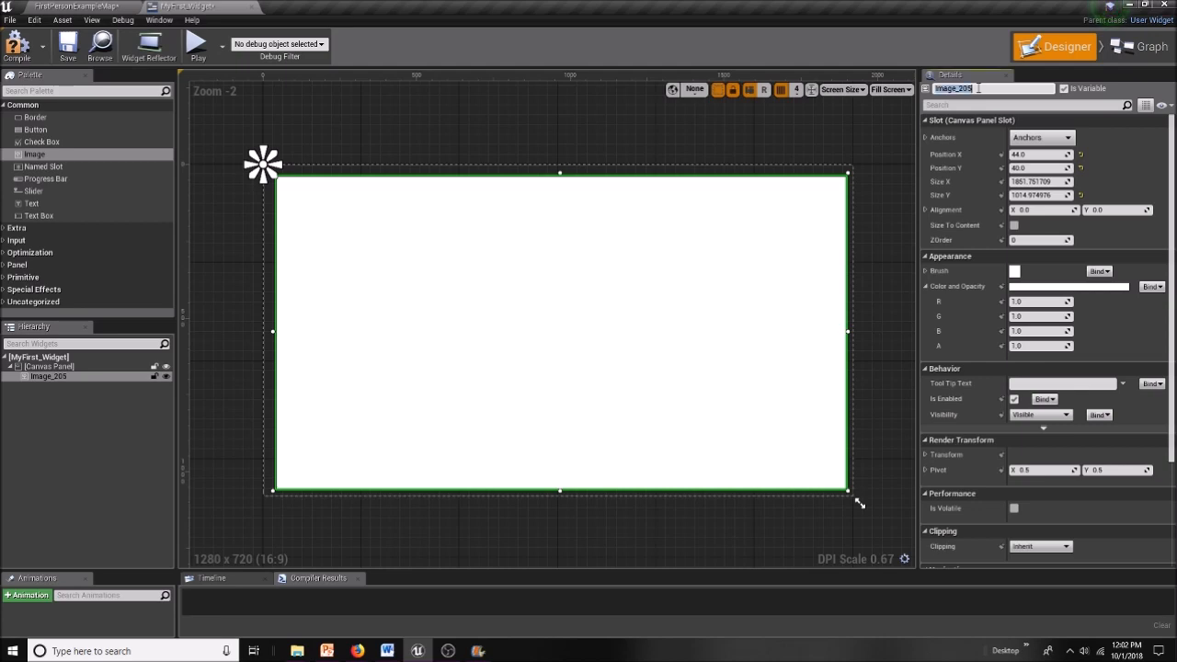
- Rename the canvas image as Background and tint it a dark muted blue, about R 0.062, G 0.088, B 0.214
text(Background)
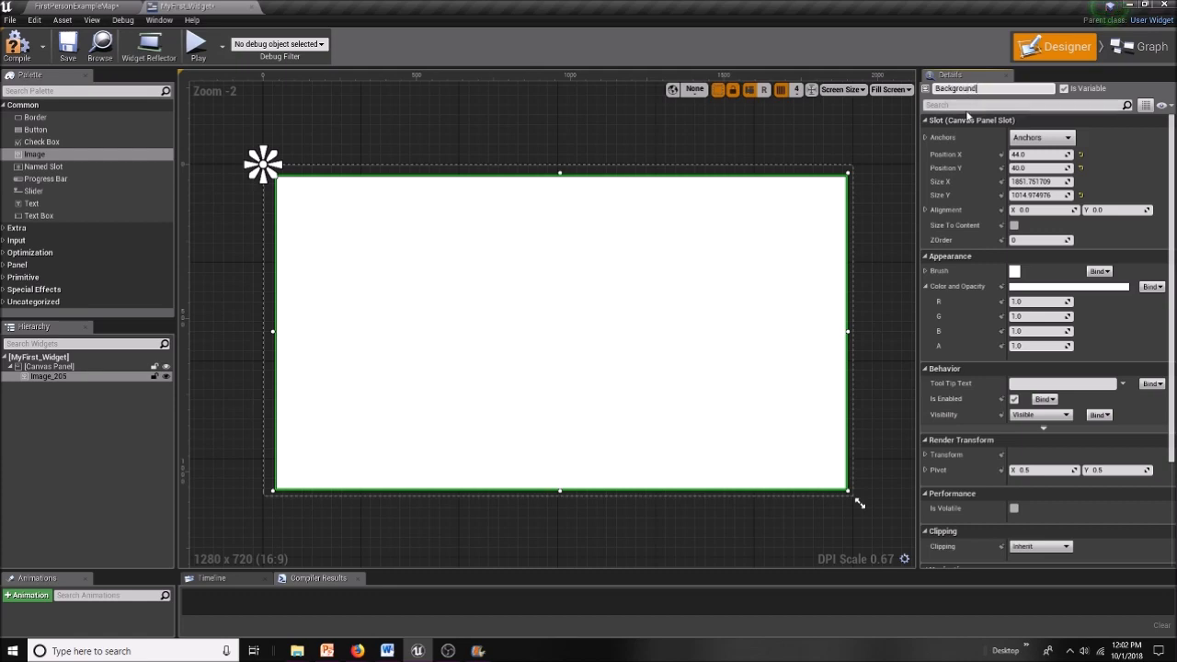
key(Return)
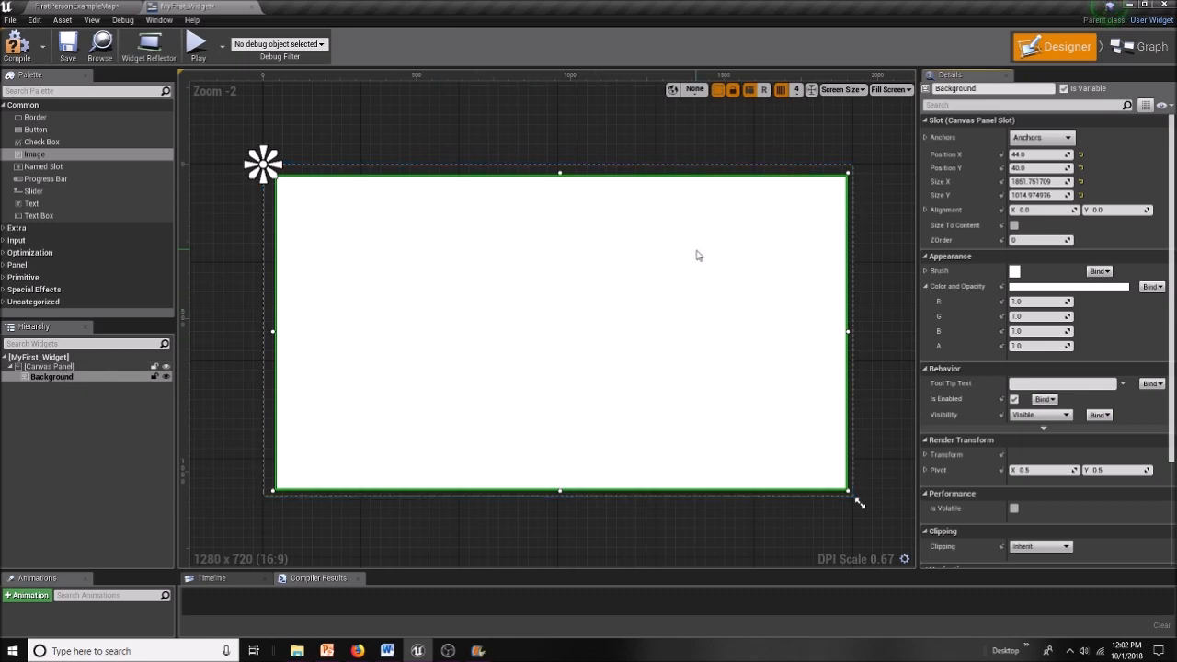
click(1063, 287)
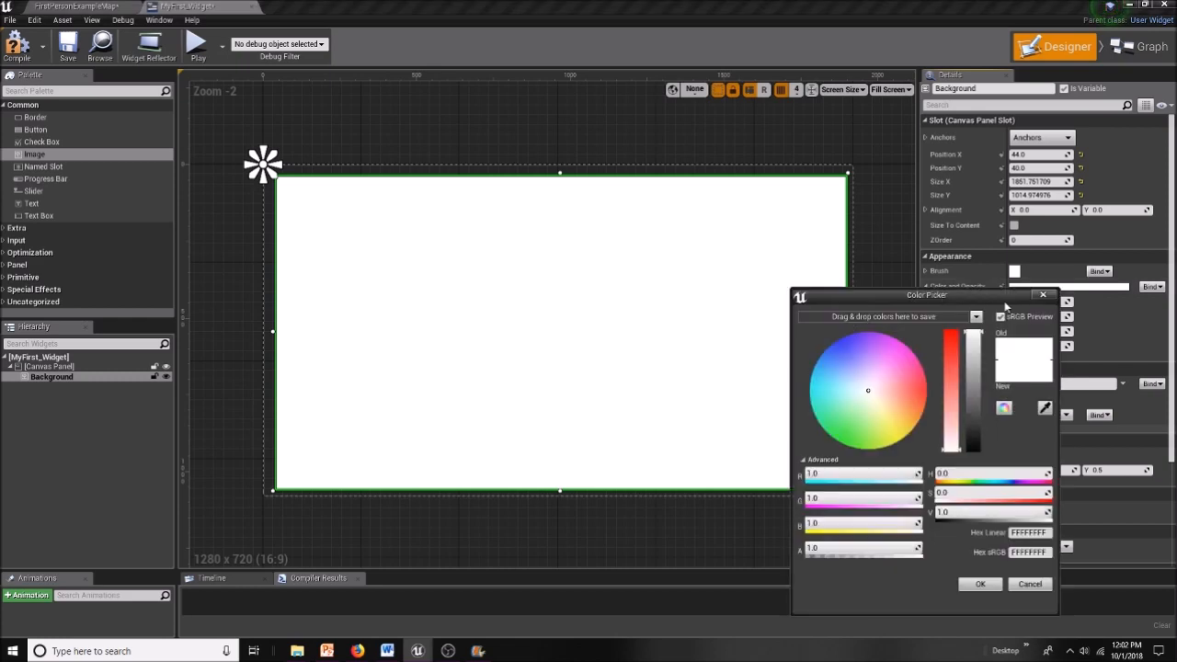
click(842, 363)
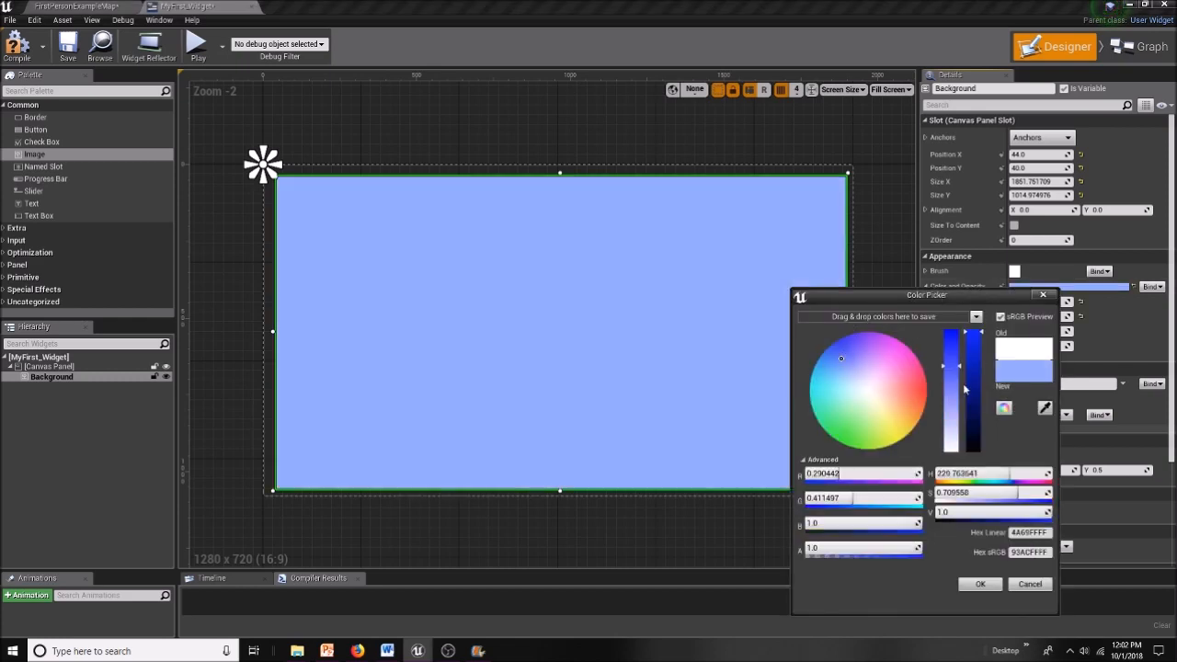
click(974, 413)
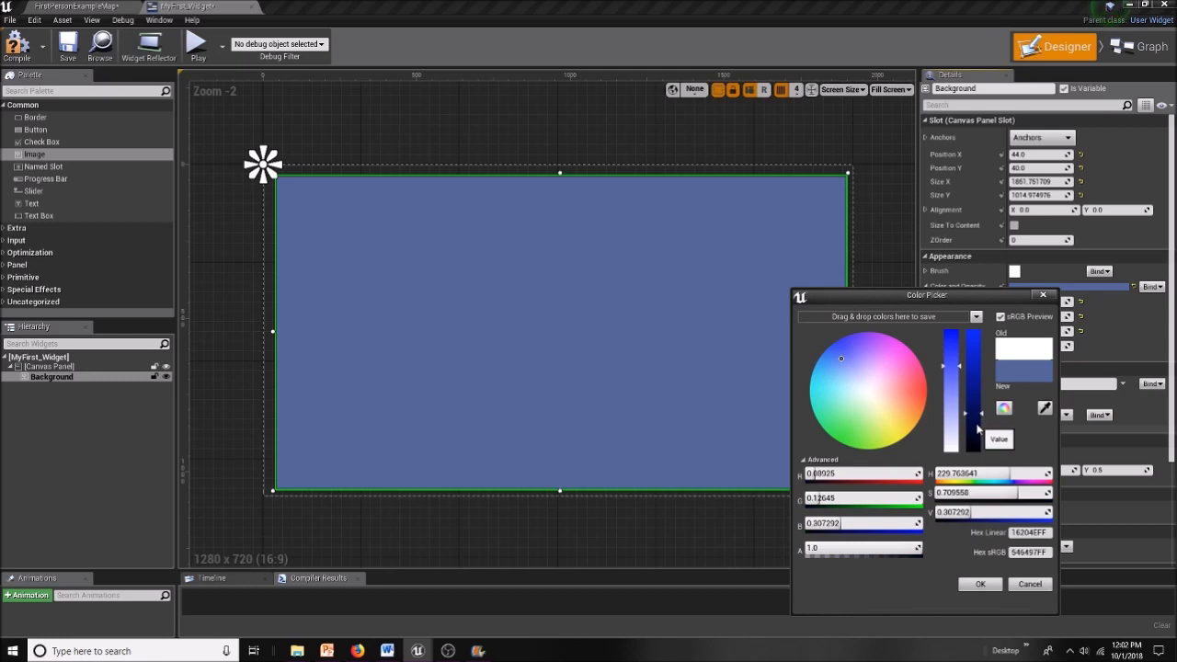
click(975, 426)
click(981, 584)
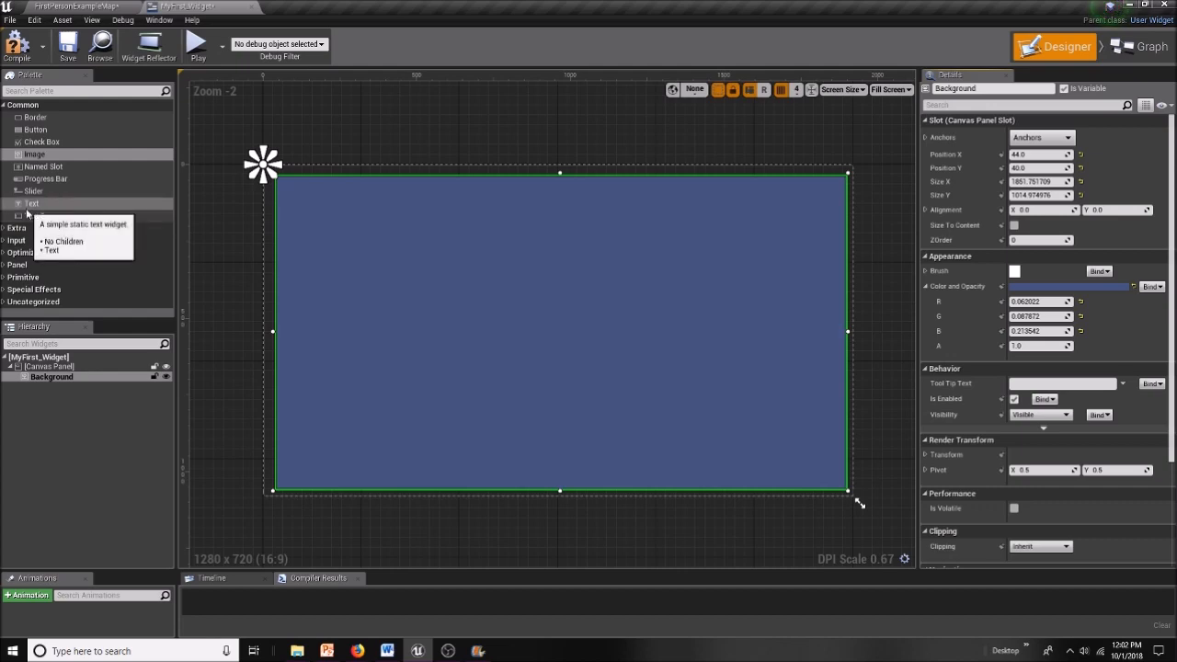
- Add a Text widget at position 504, 260, about 874 by 476, and set its text to "title Here"
drag(31, 203, 689, 393)
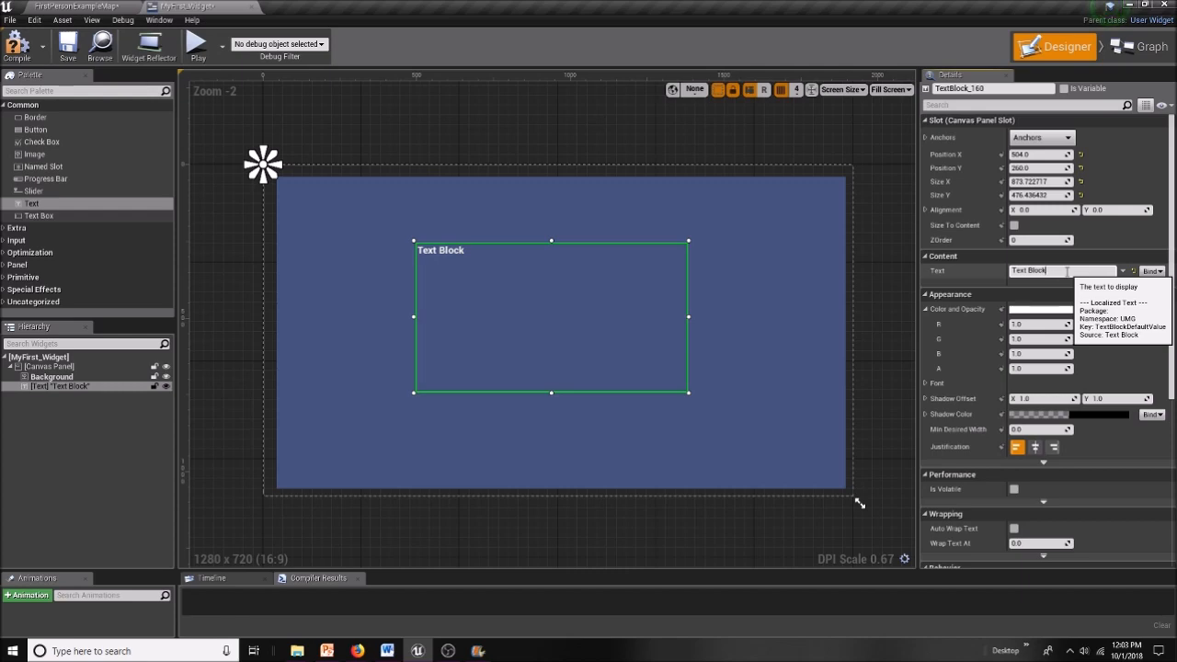
click(1067, 271)
text(TEst TExt Here)
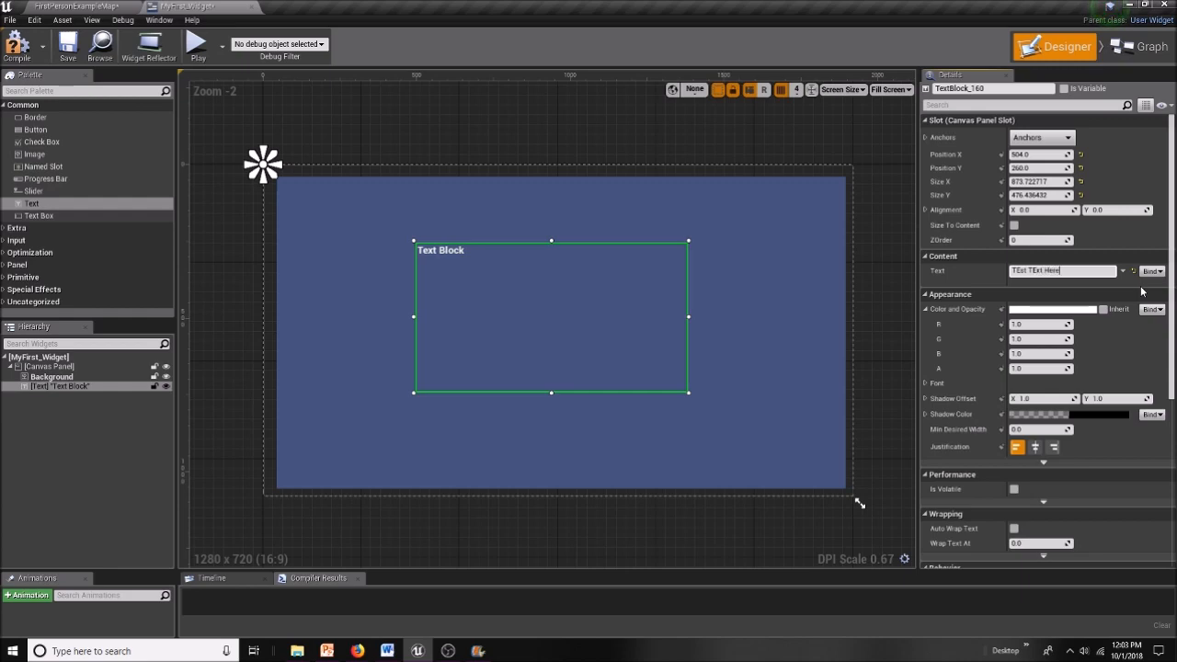
drag(1062, 271, 980, 263)
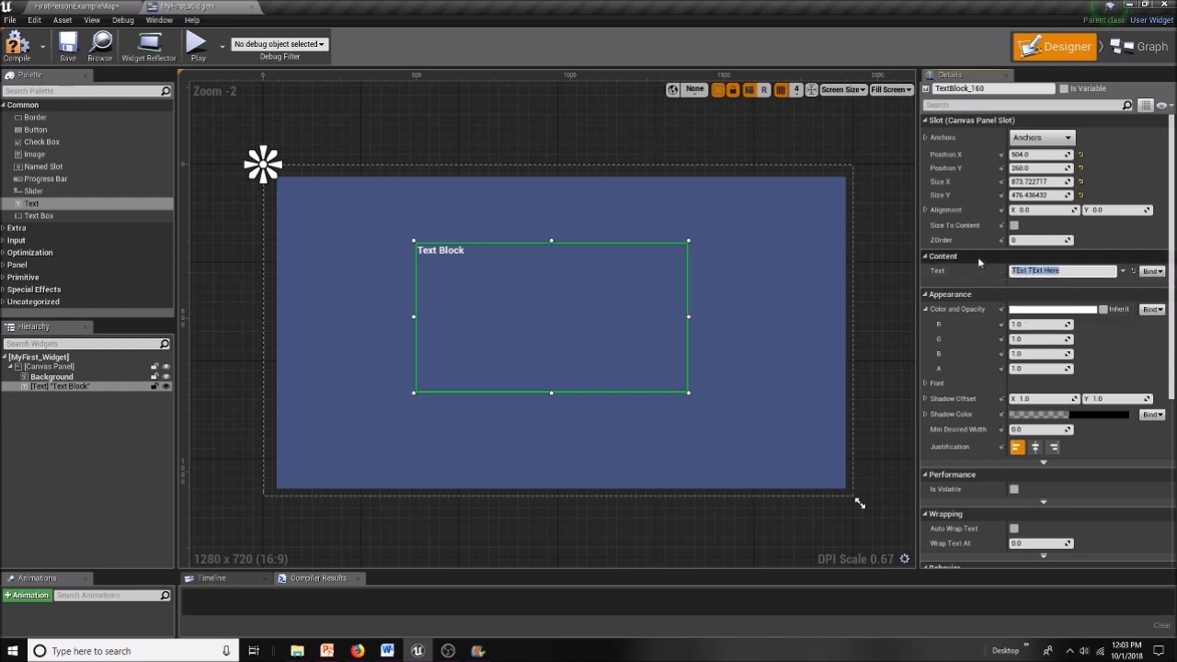
text(title)
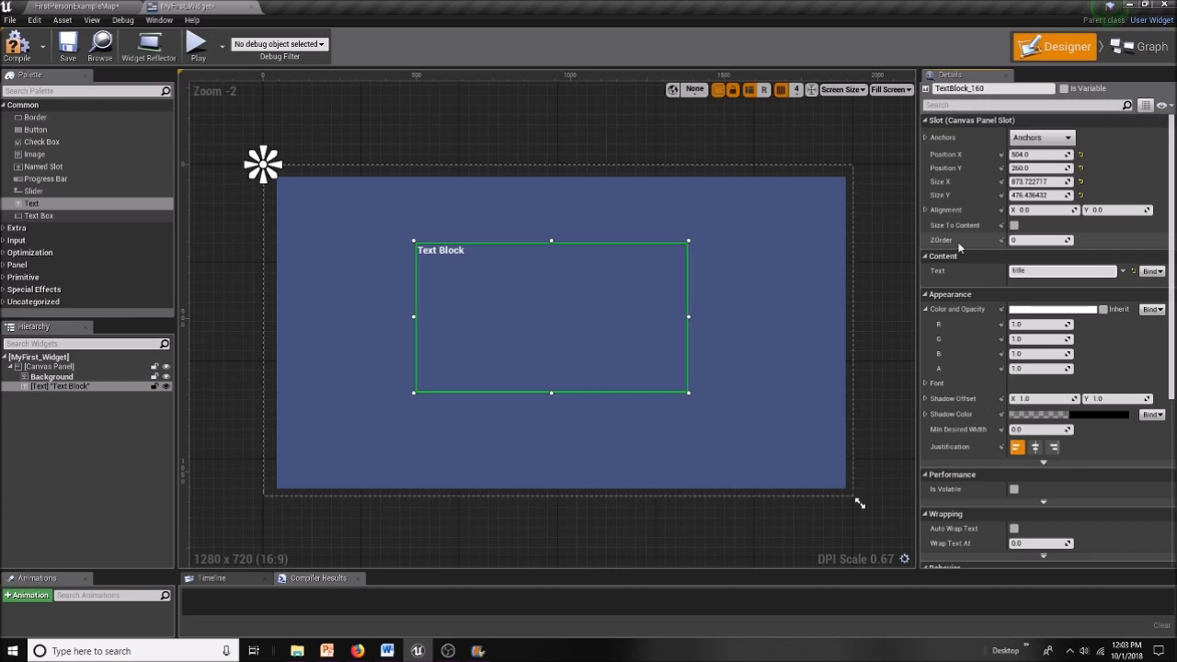
text( Here)
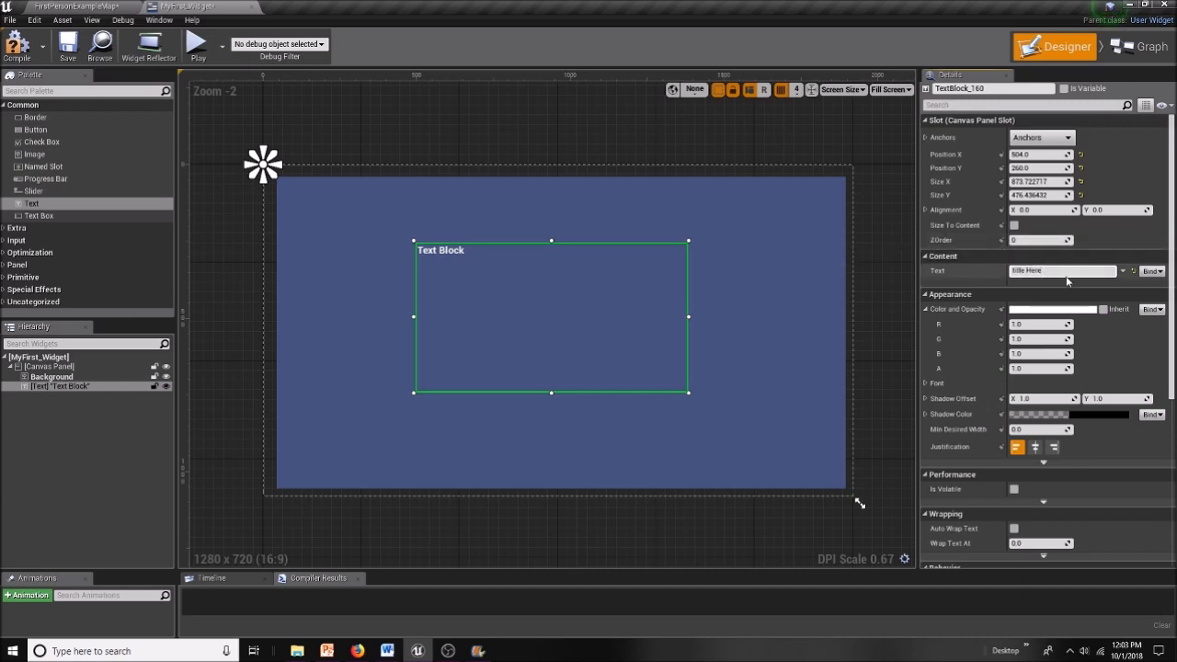
key(Return)
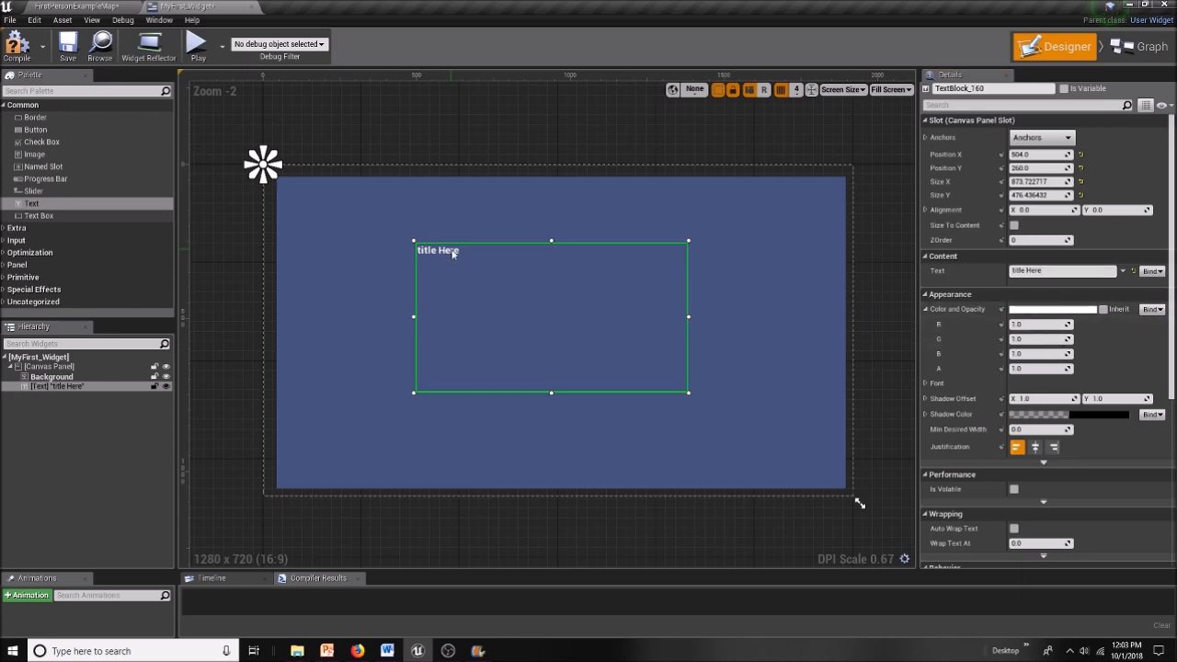
- Set the title text's color to a near-white tint, about R 0.875, G 1.0, B 0.899
click(1057, 309)
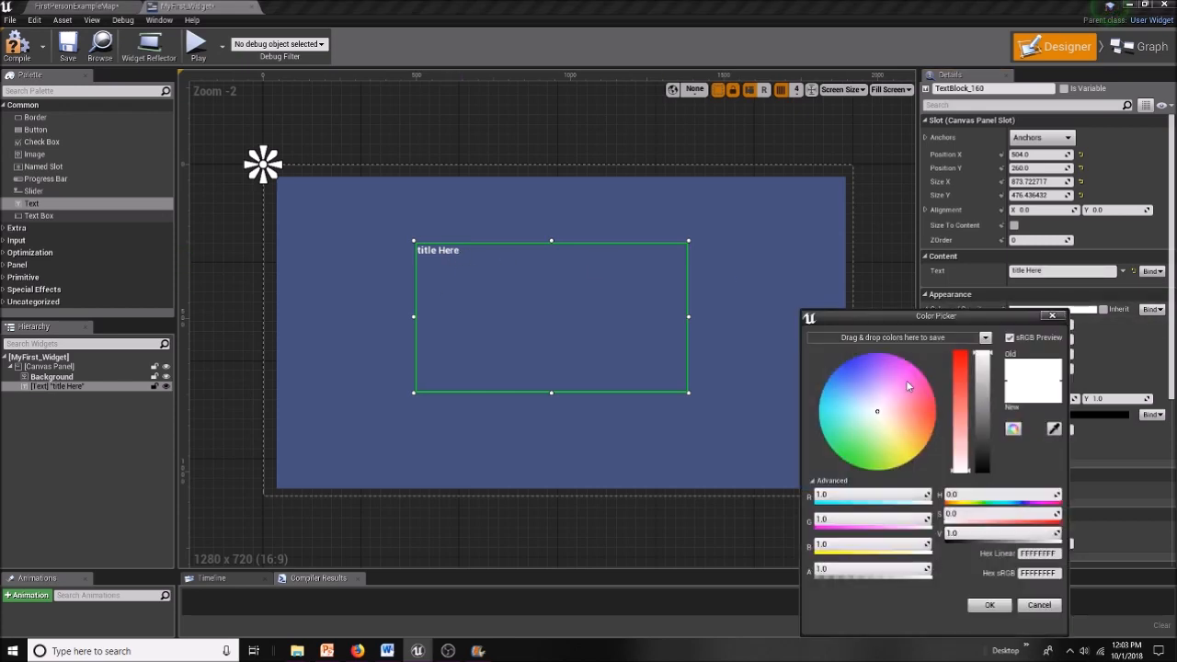
click(907, 387)
click(901, 451)
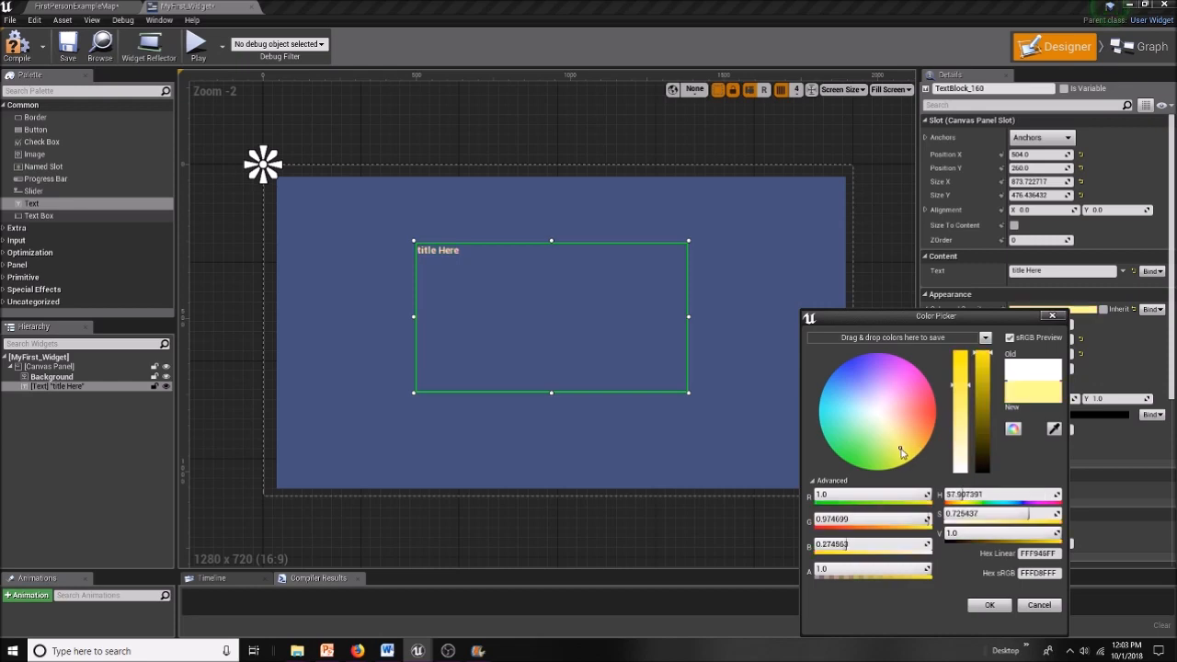
click(864, 452)
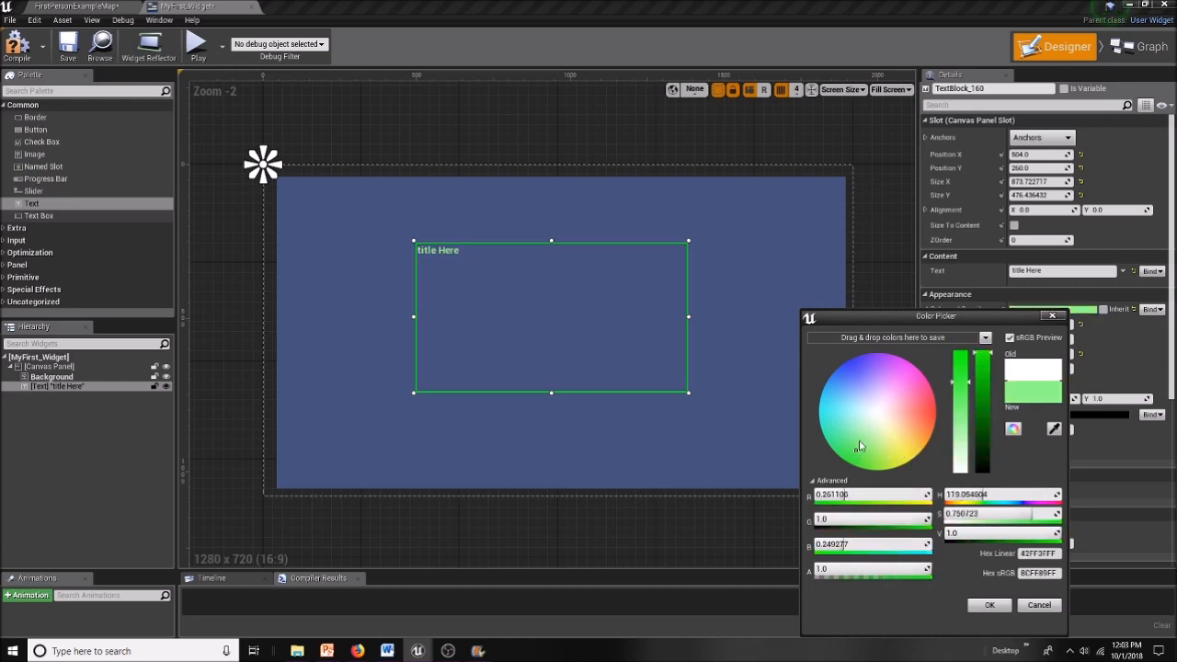
click(838, 413)
click(856, 447)
click(852, 364)
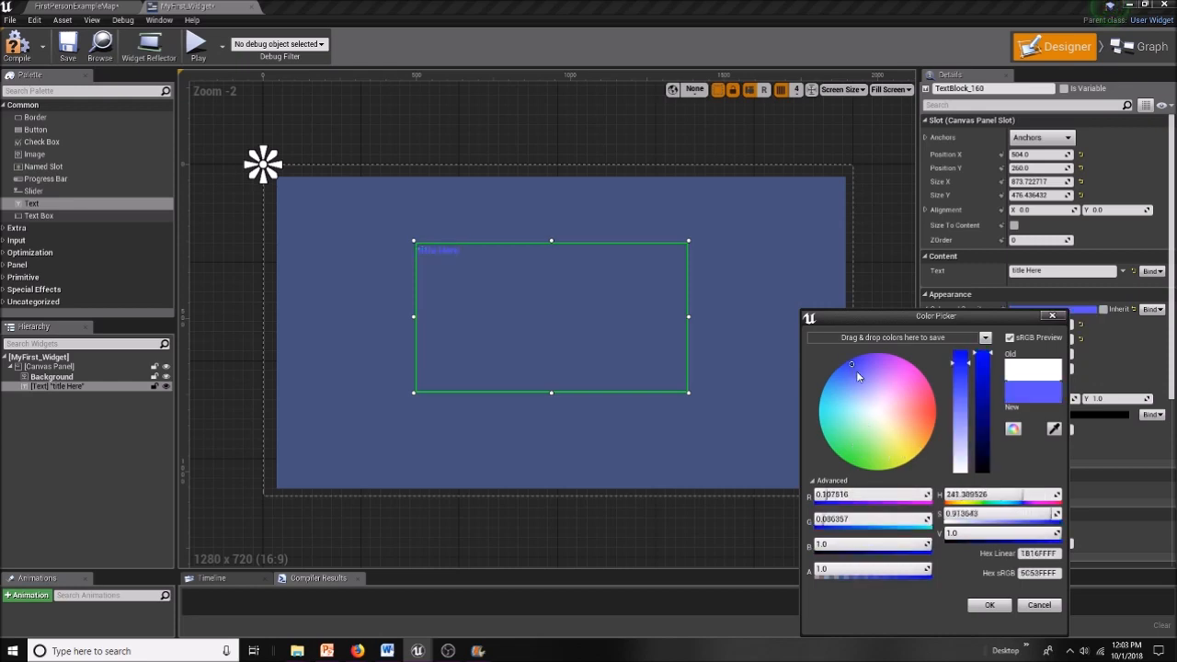
click(993, 605)
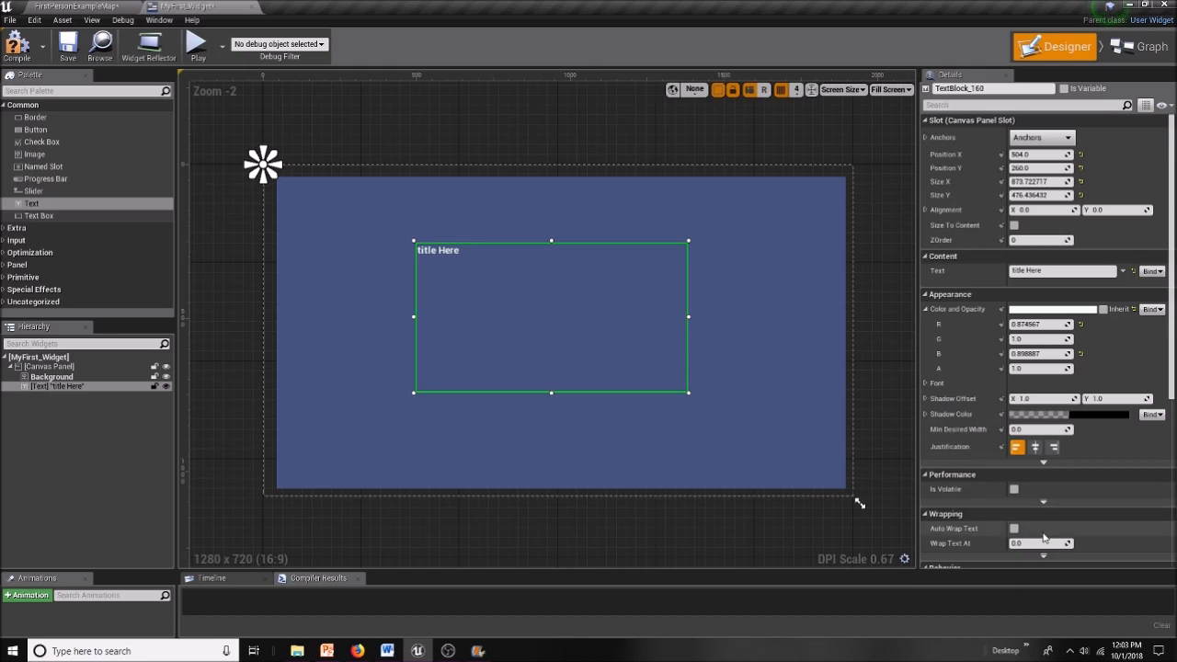
- Turn on Auto Wrap Text for the title and reduce its box height to about 100
scroll(961, 515, down, 1)
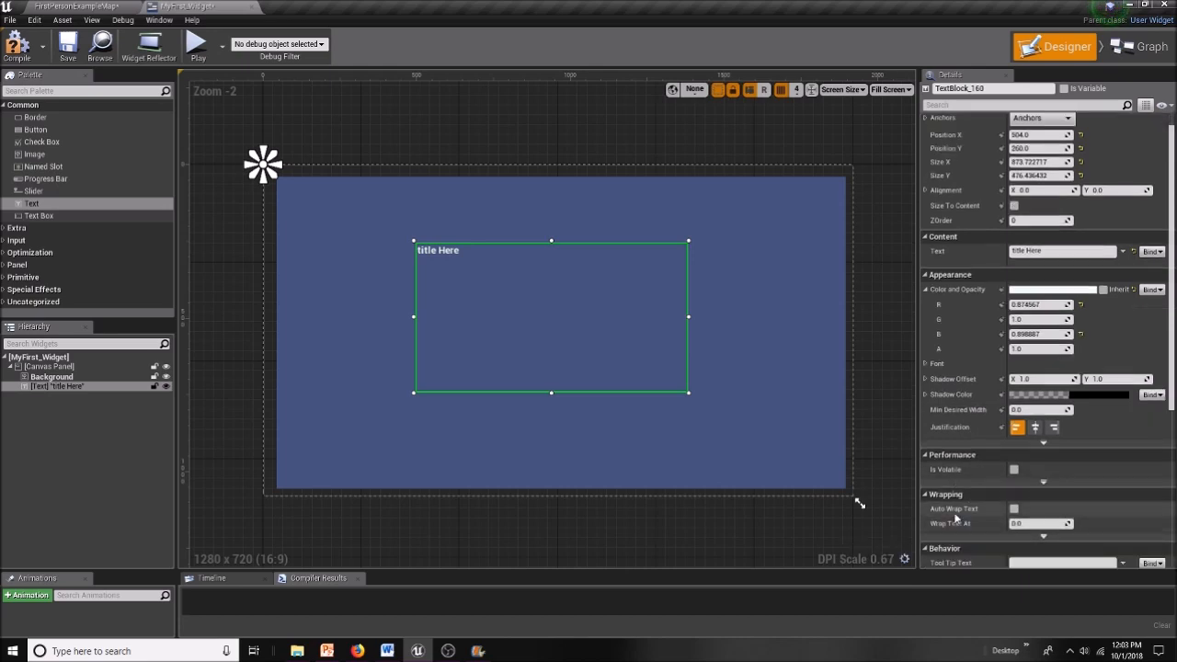
click(1013, 509)
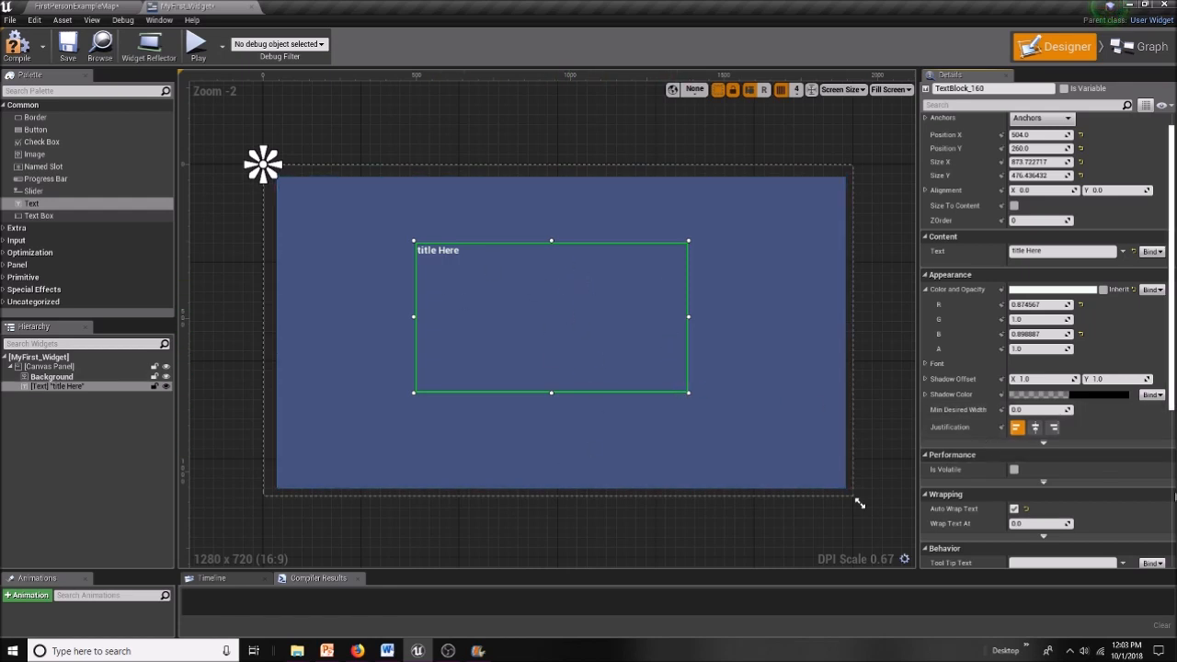
click(1043, 442)
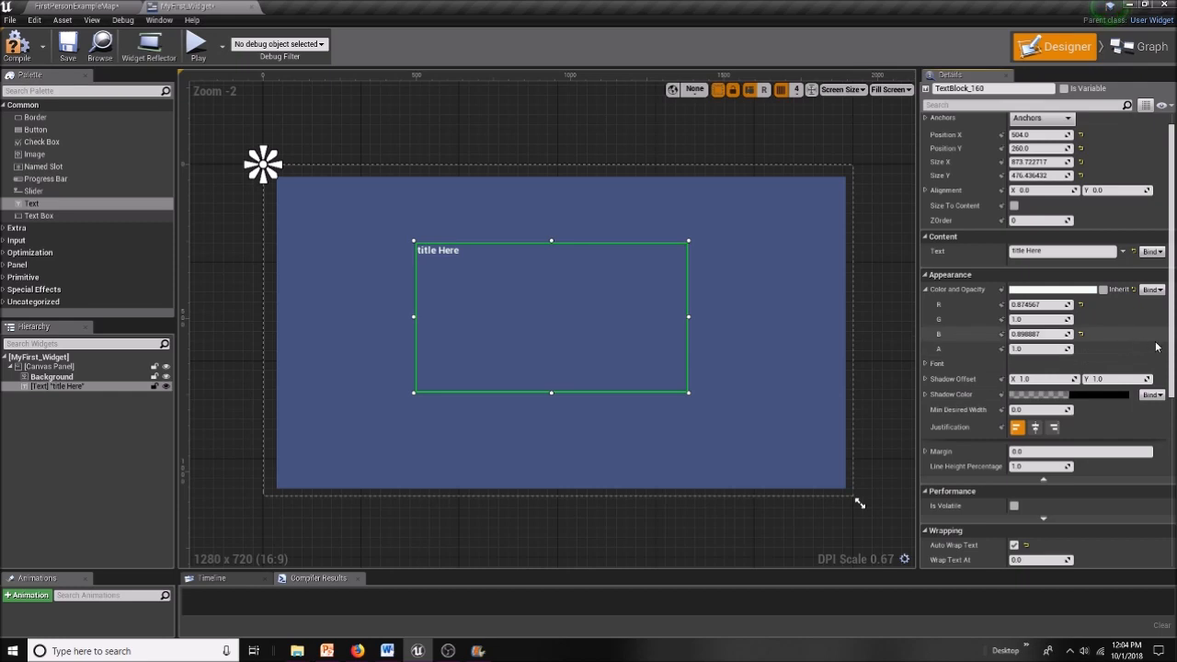
scroll(1129, 345, up, 1)
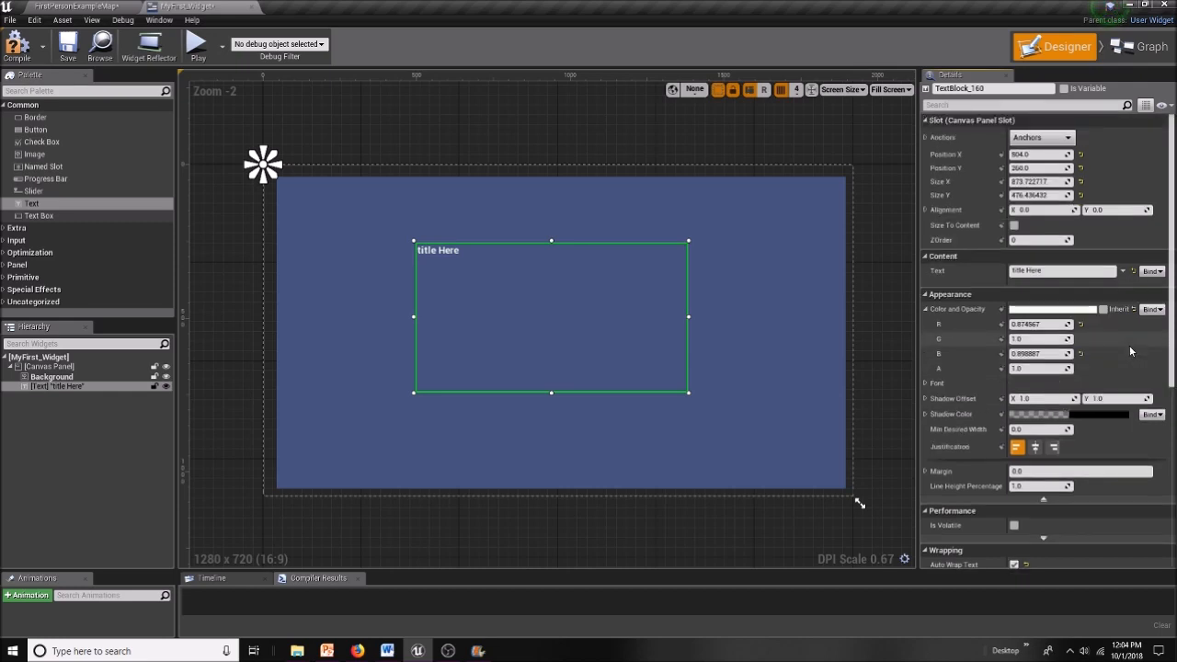
scroll(1087, 270, down, 1)
scroll(1120, 306, up, 1)
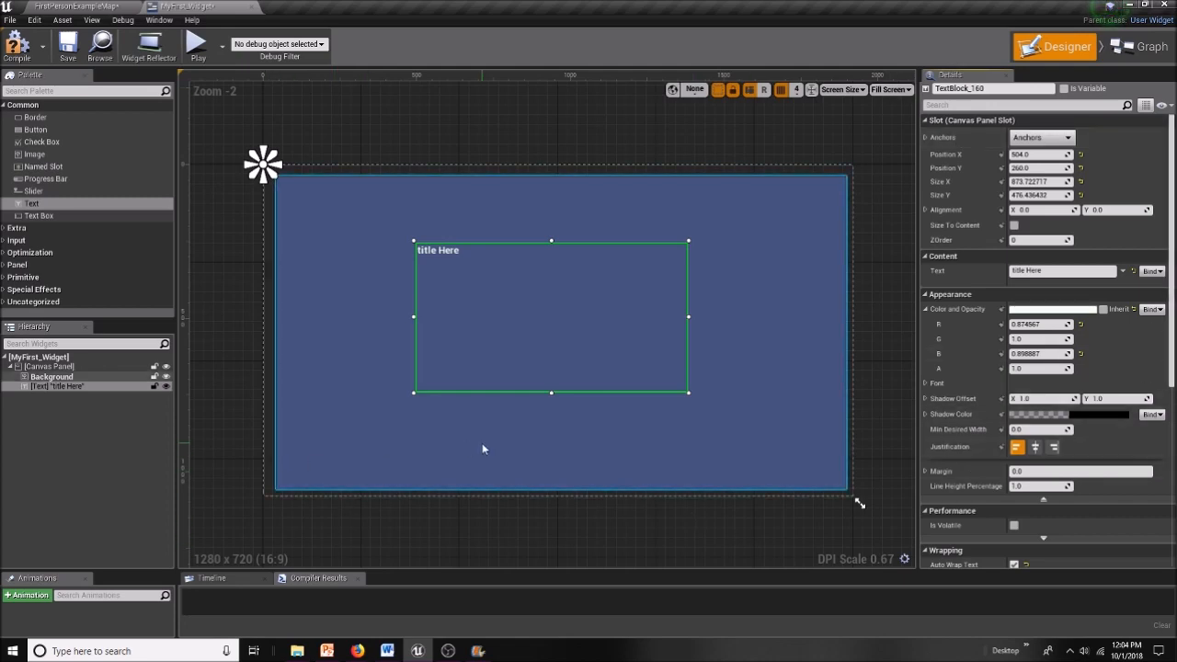
drag(550, 392, 543, 276)
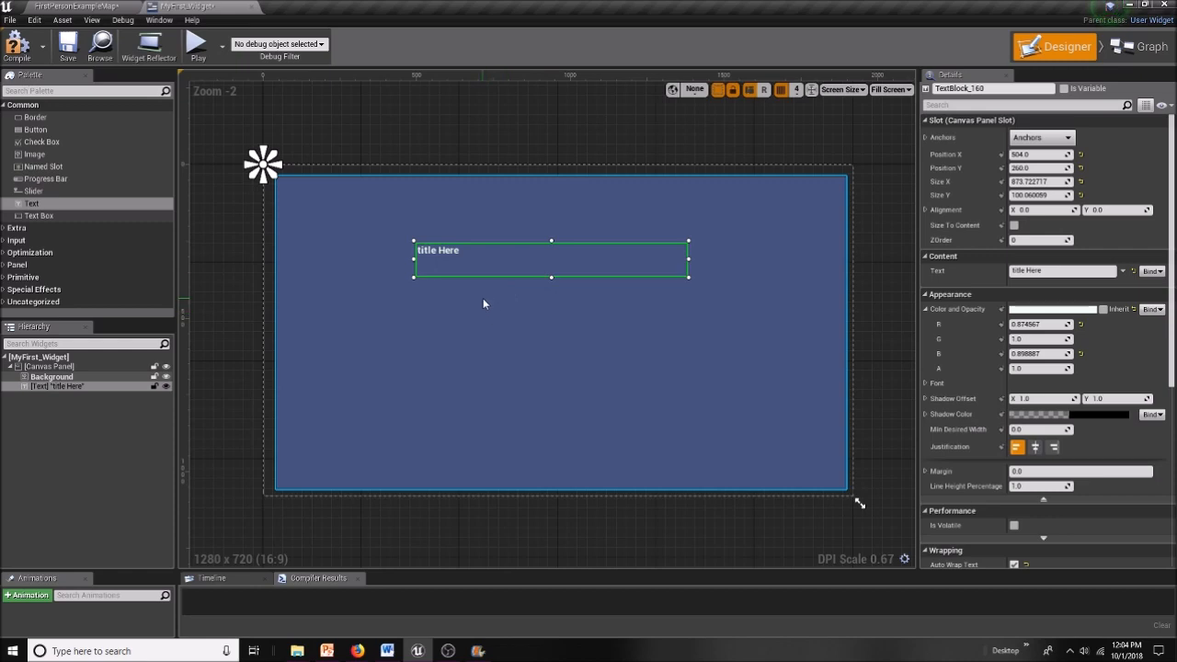
- Enlarge the title's font size and move the title to position 696, 96 near the top of the canvas
click(927, 383)
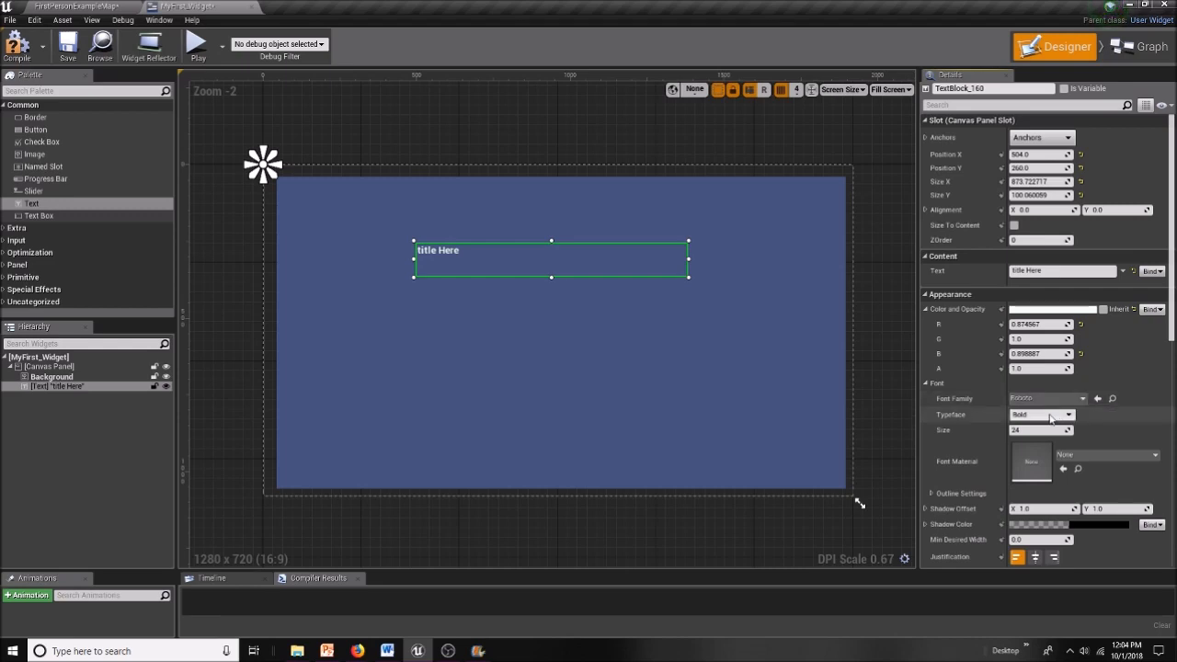
drag(1047, 430, 1012, 430)
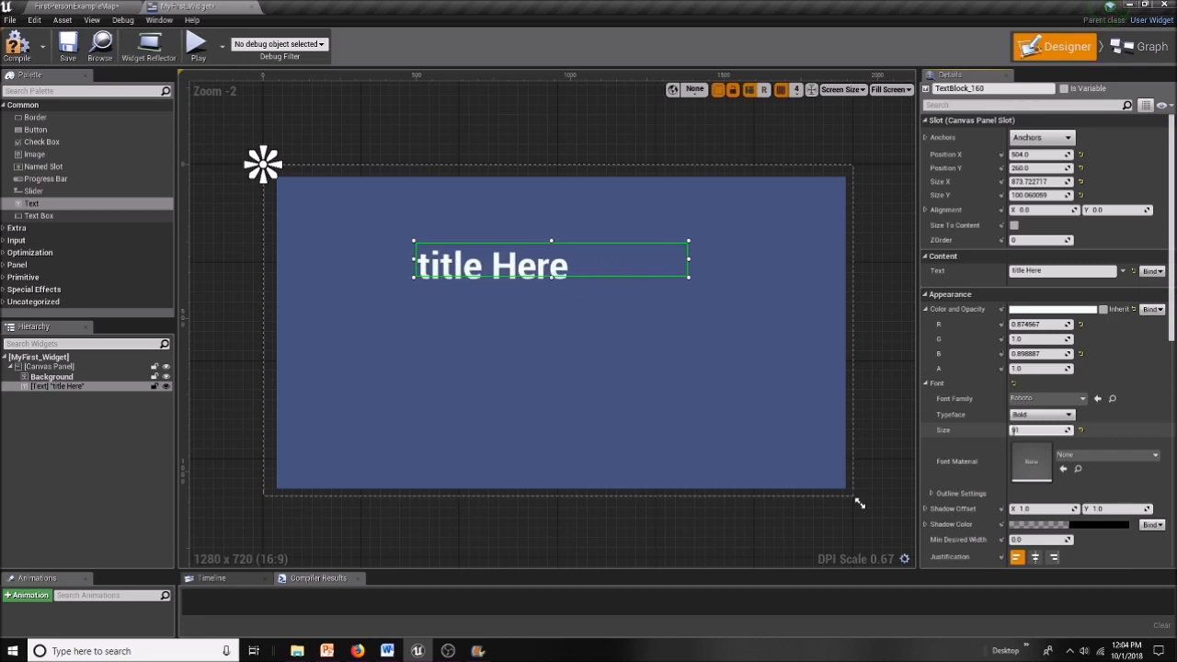
drag(521, 277, 579, 223)
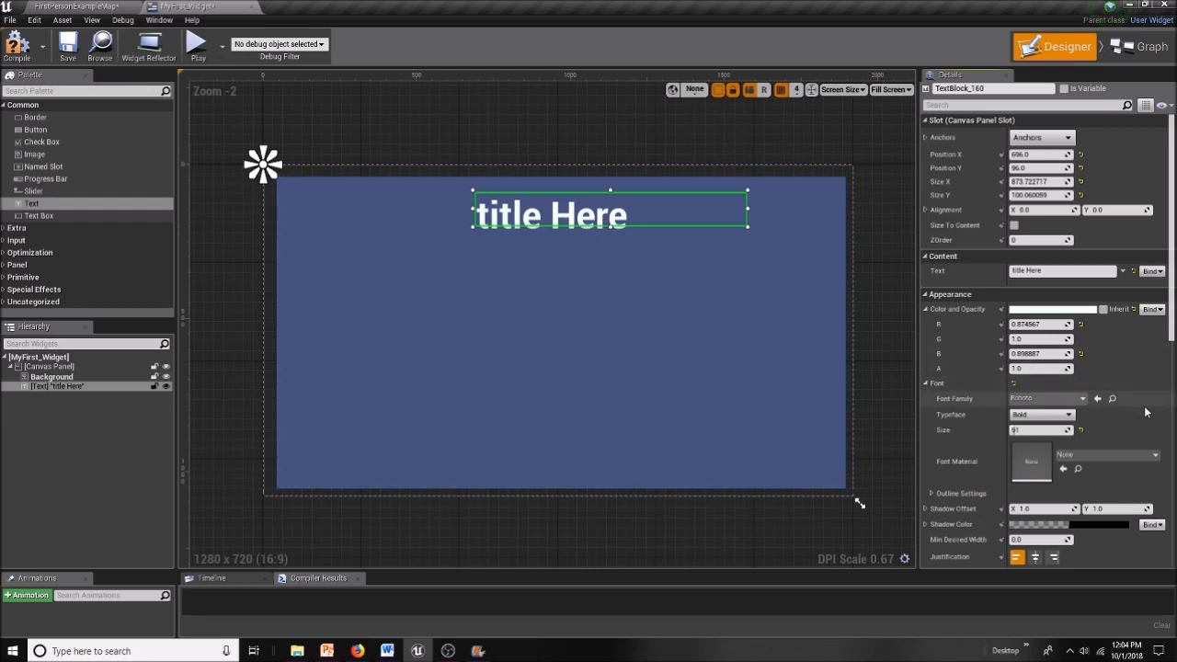
- Add a second Text at position 716, 376, about 581 by 164, reading "This is where I put in some text"
drag(36, 203, 664, 332)
click(1036, 270)
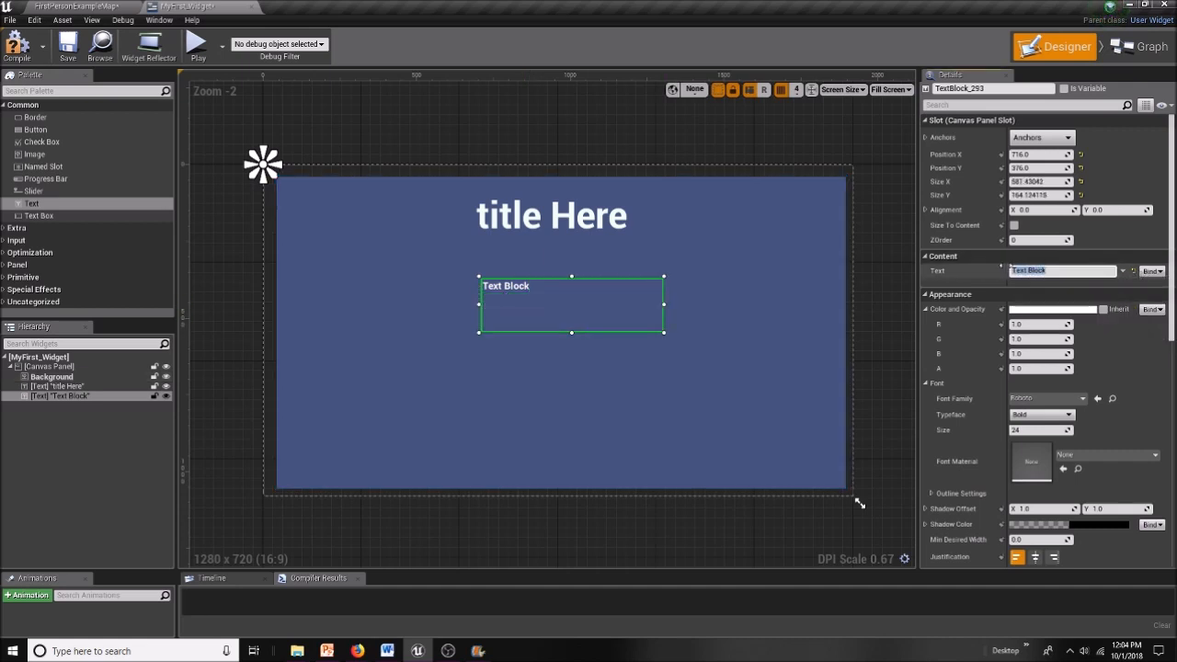
text(Th)
text(is is where I put in some text)
key(Return)
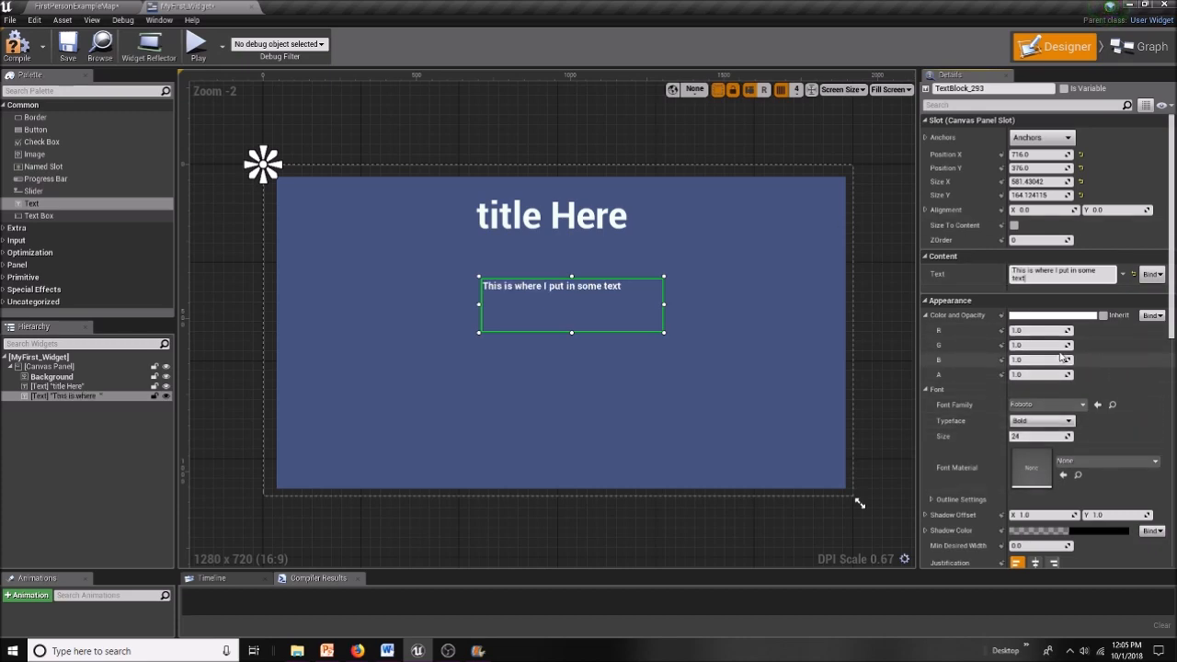
- Set the color of the text below the title to pale yellow
click(1056, 315)
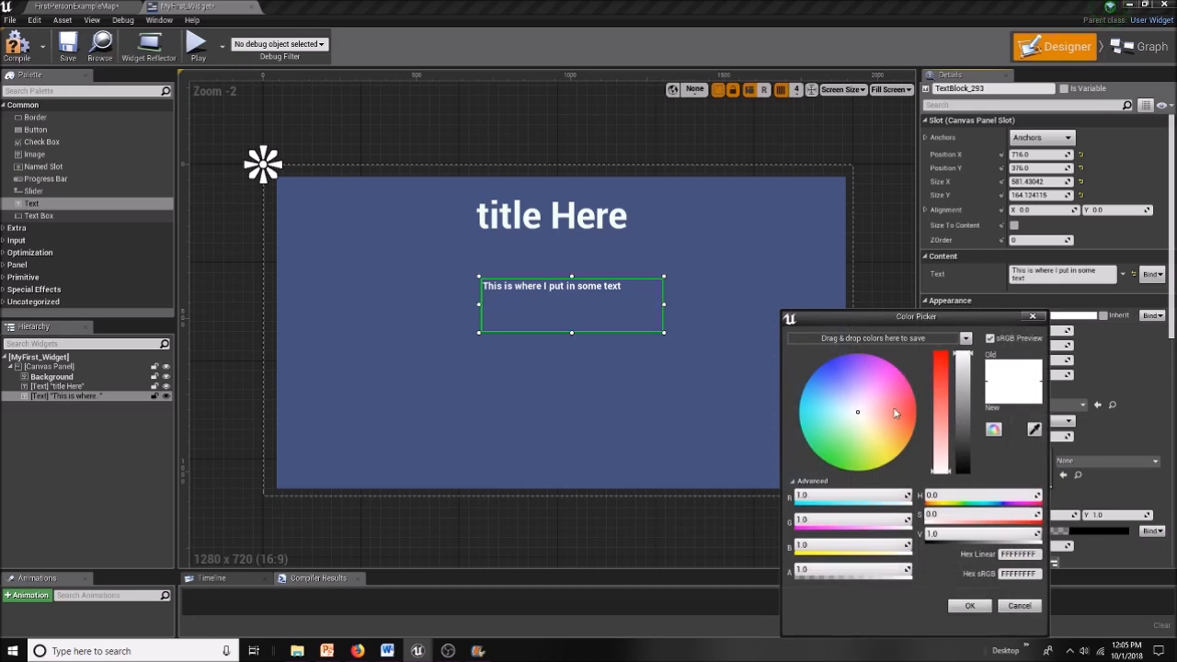
click(893, 408)
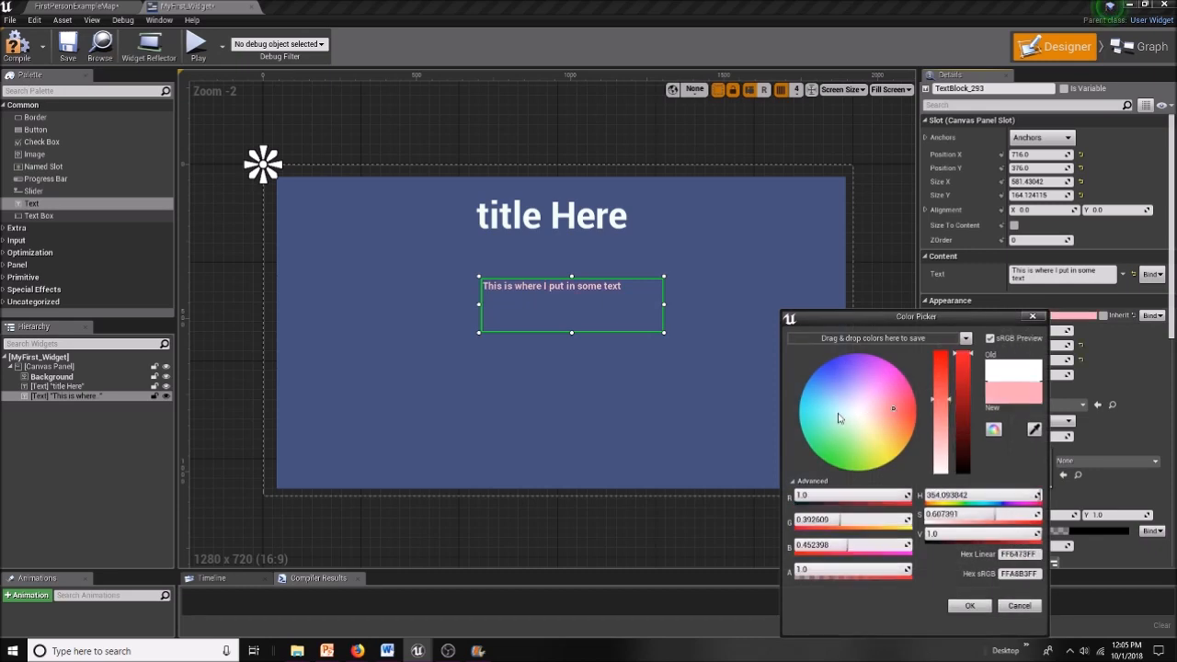
click(879, 448)
click(970, 608)
click(818, 460)
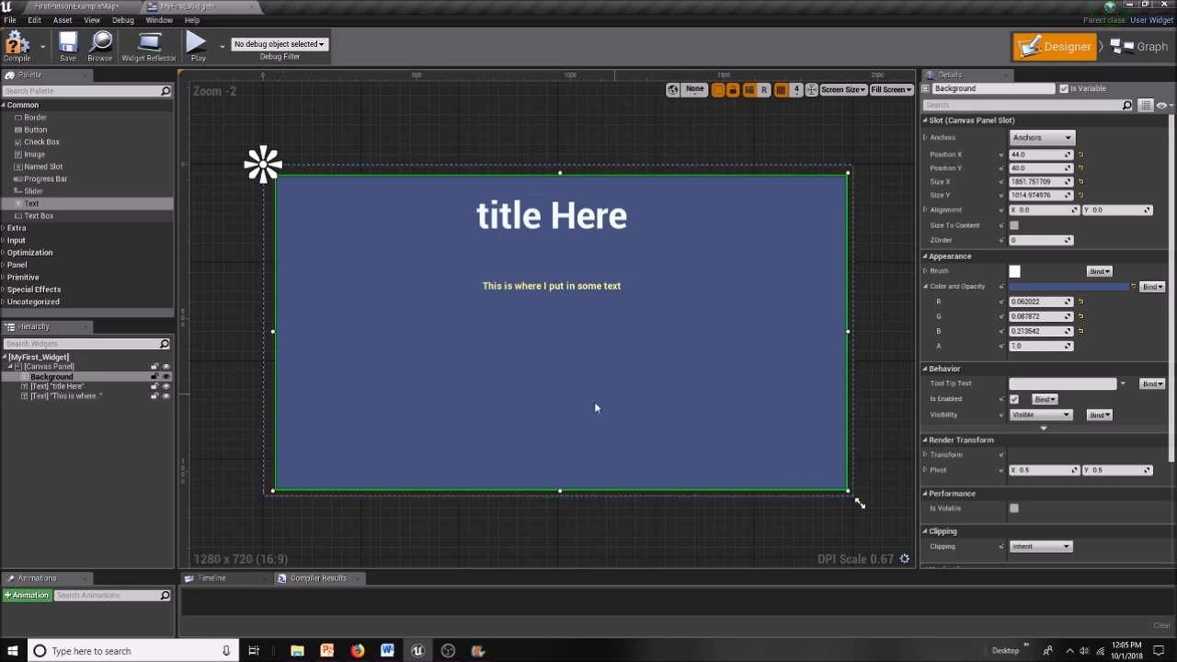
- Compile and save the MyFirst_Widget blueprint
click(14, 46)
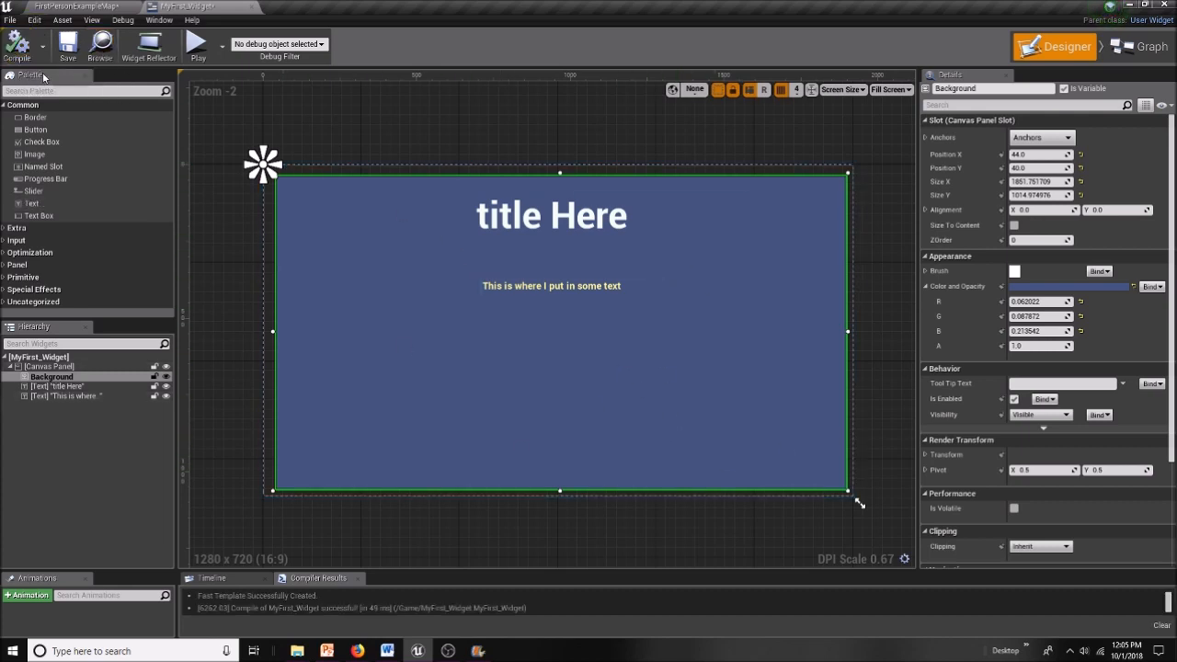
click(68, 46)
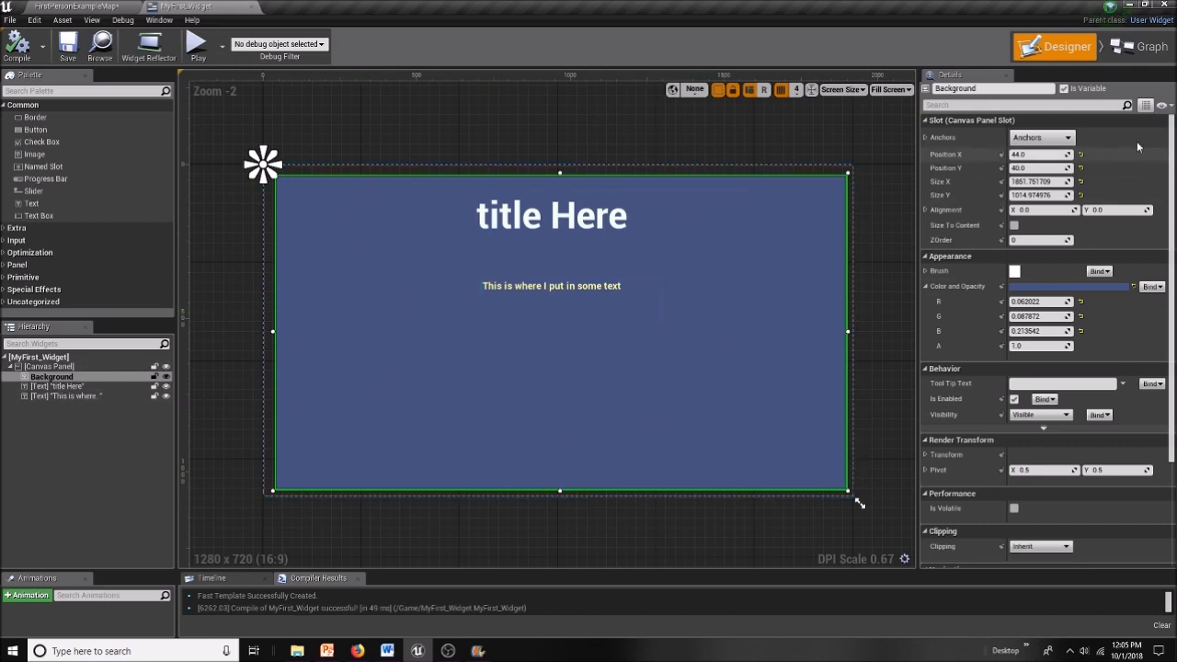
- Open the widget blueprint's Event Graph and examine its default event nodes
click(1139, 52)
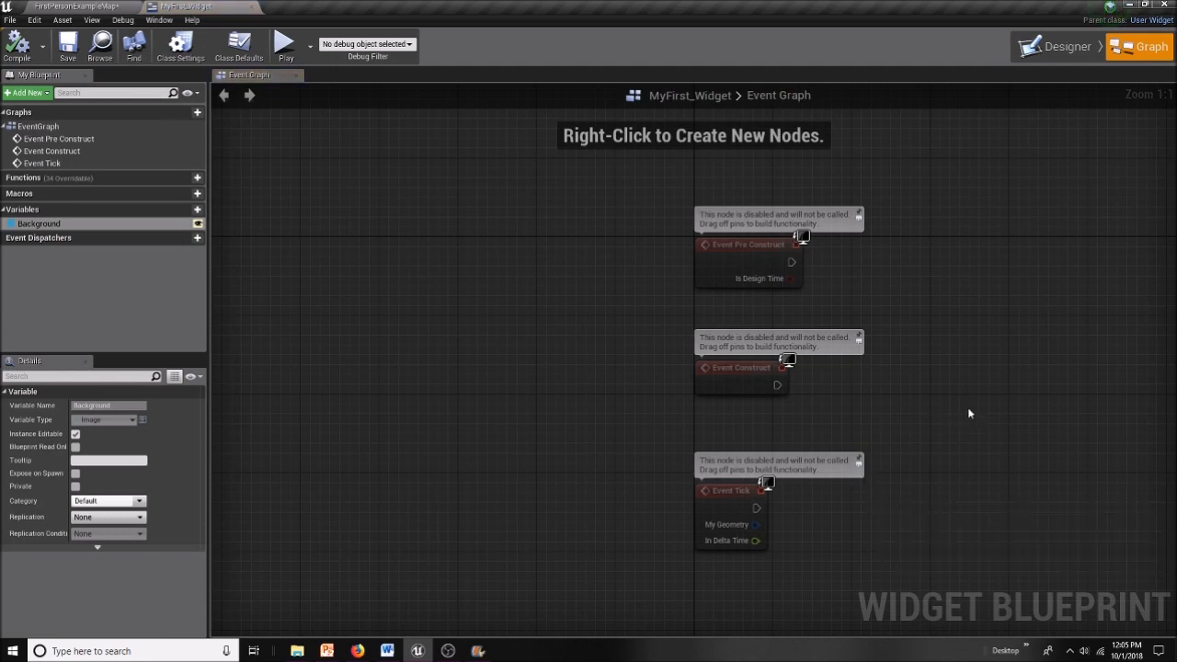
scroll(968, 413, down, 1)
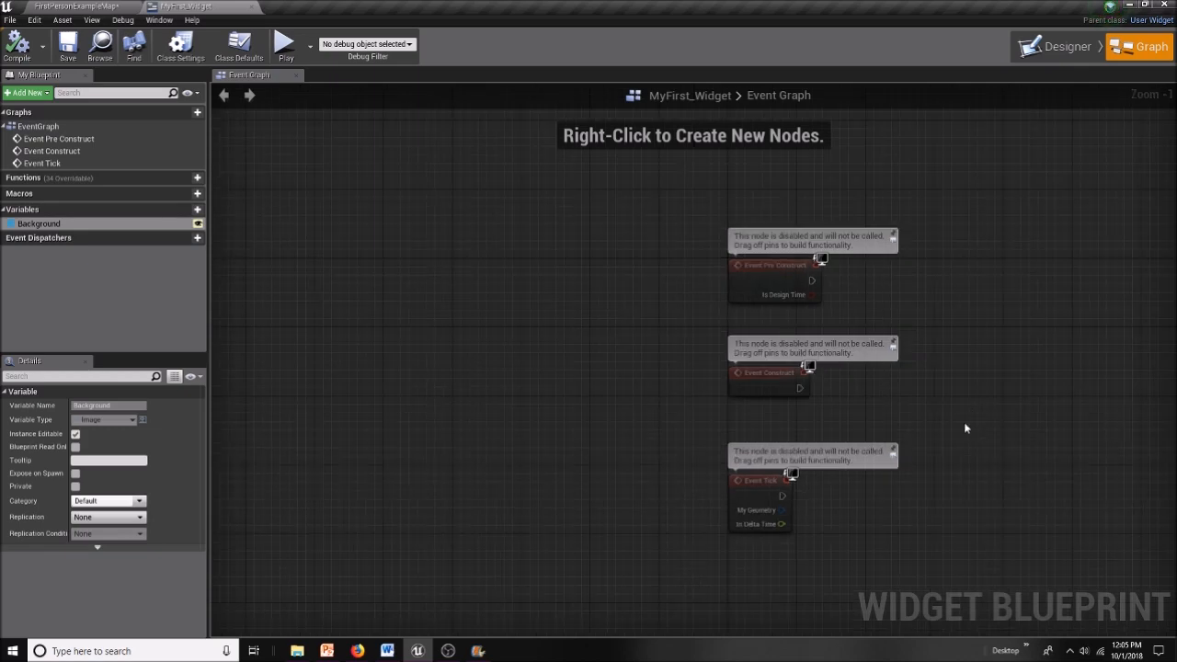
right_drag(993, 472, 696, 435)
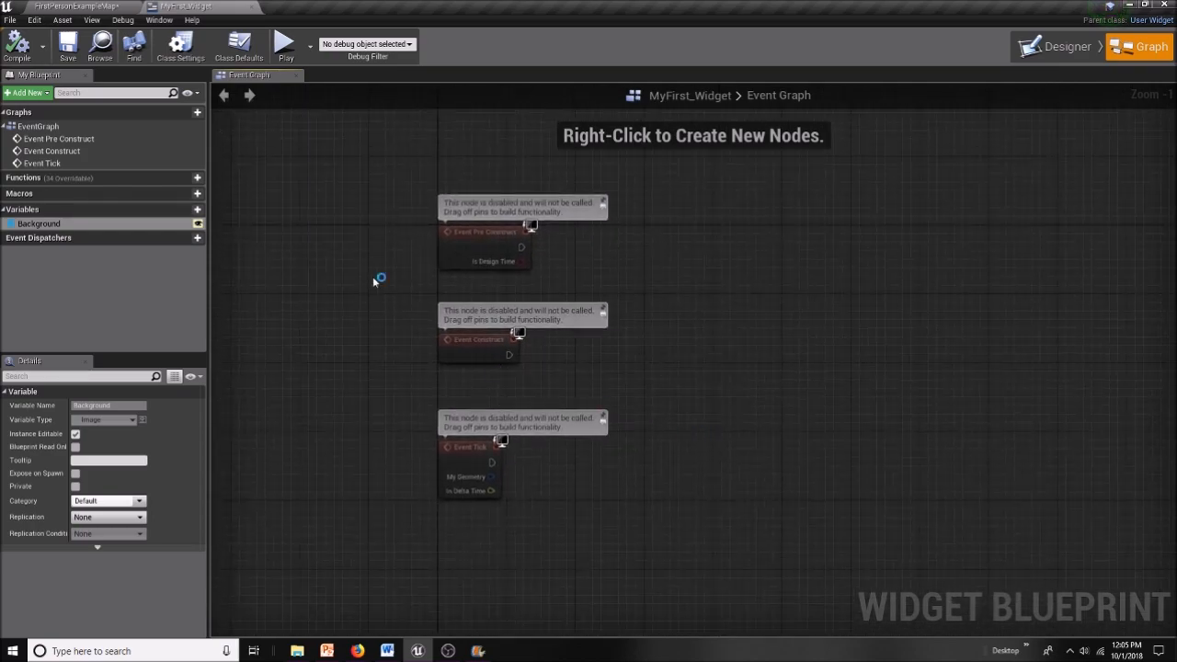